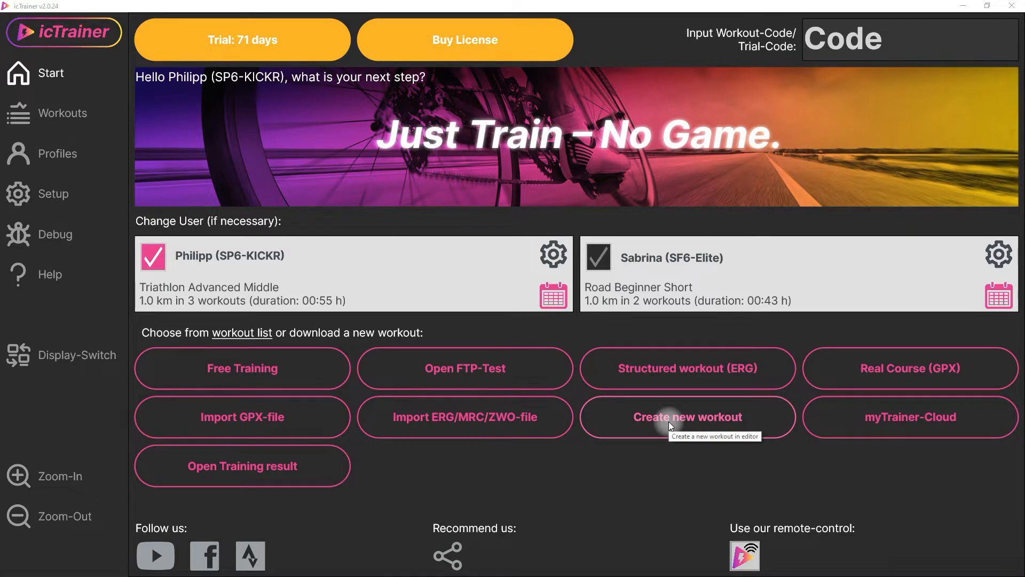
- Create a new workout and add two more 3-minute segments like the first one
left_click(657, 430)
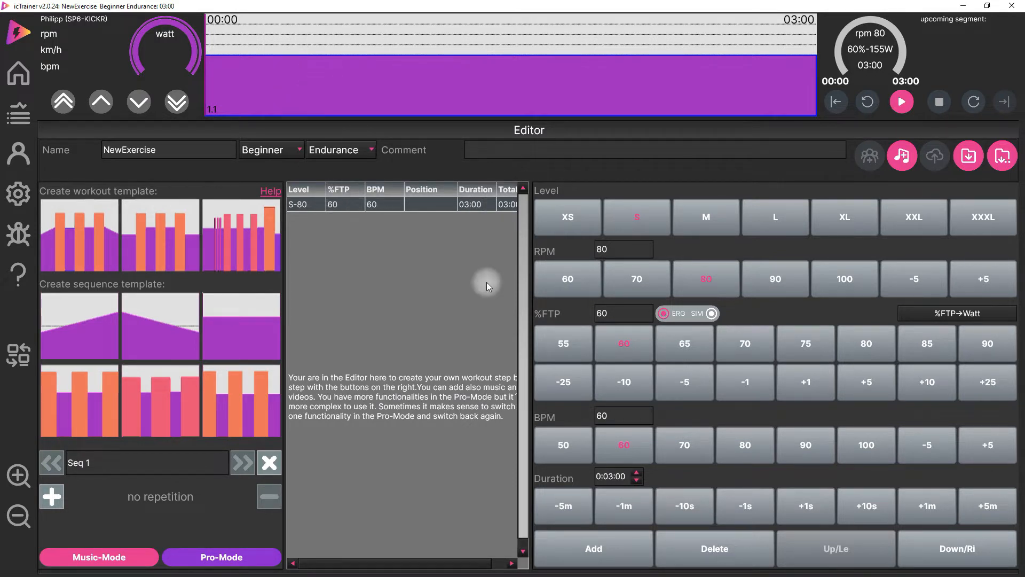
left_click(591, 555)
left_click(591, 556)
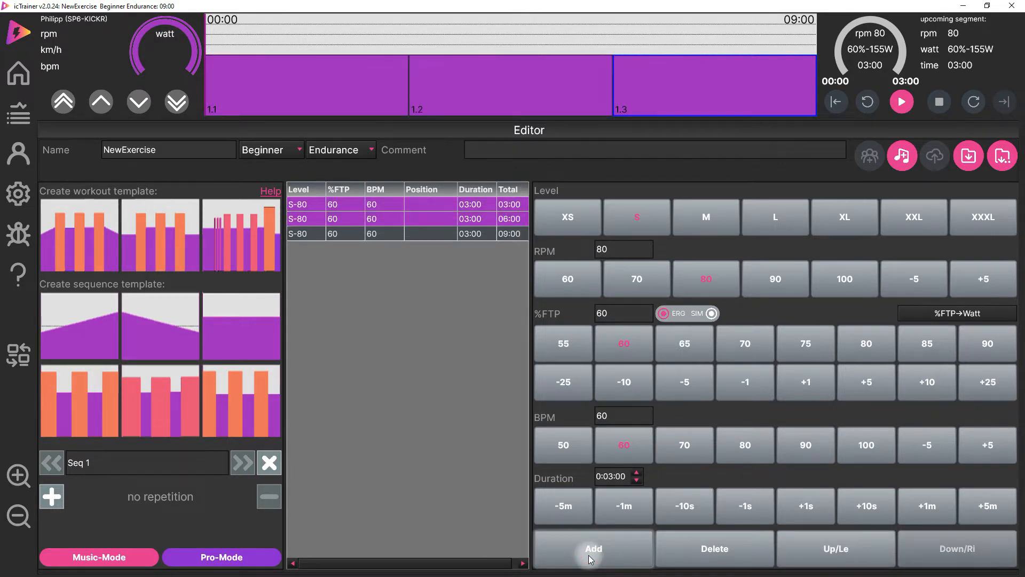
- Set the second segment to level L, 70 rpm, 90 %FTP and a duration of 5 minutes
left_click(462, 97)
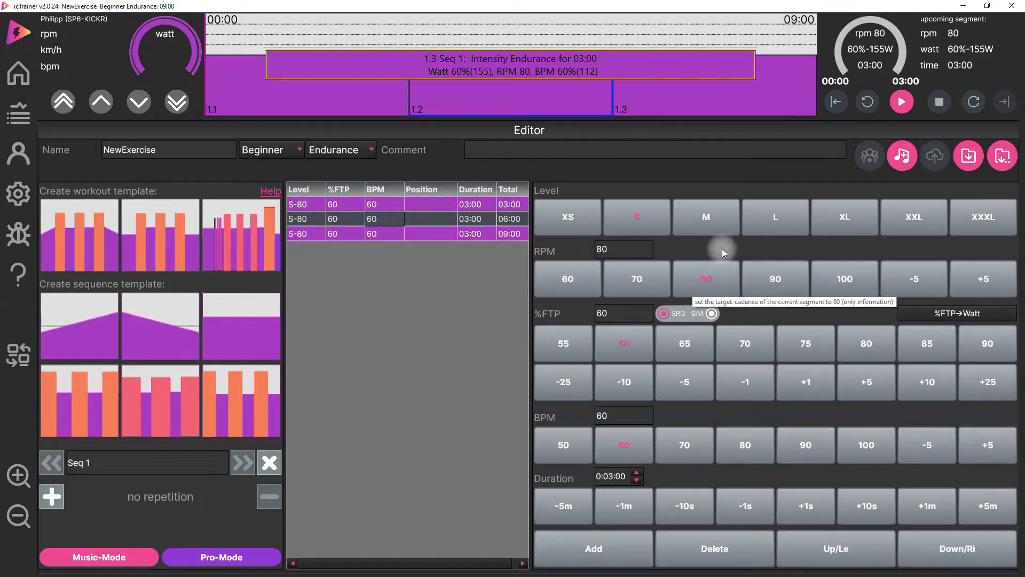
left_click(764, 219)
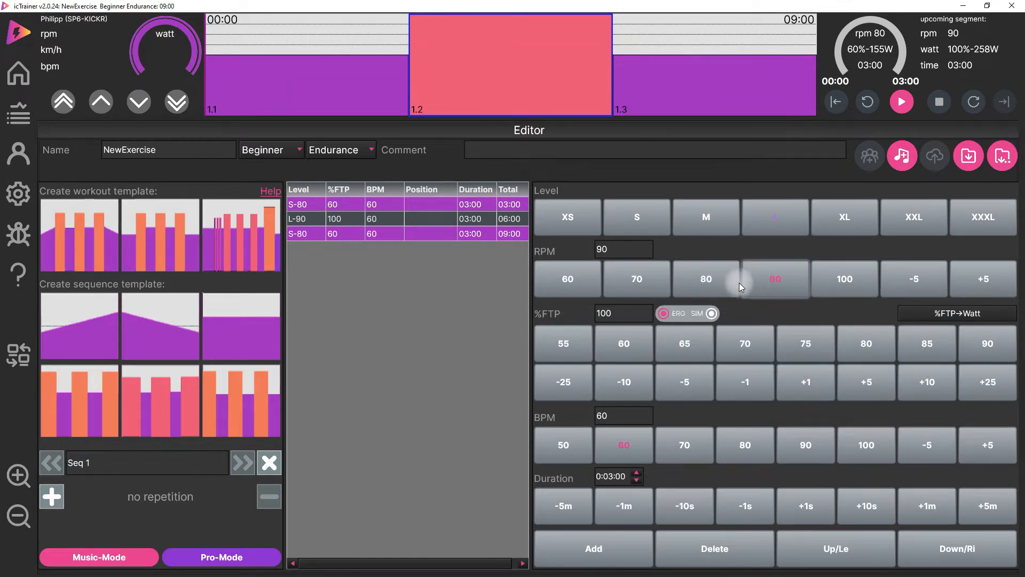
left_click(646, 281)
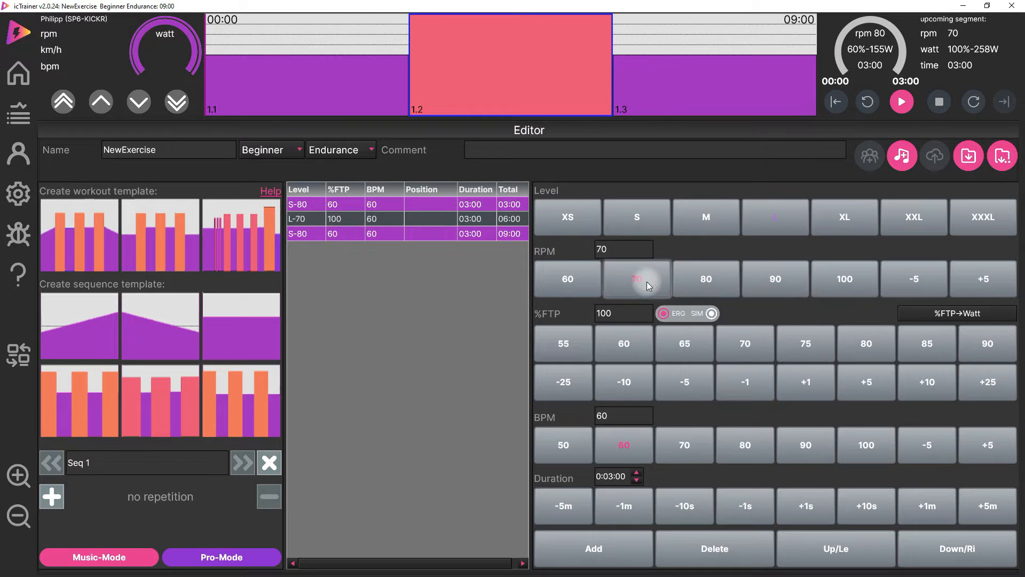
left_click(626, 382)
left_click(614, 314)
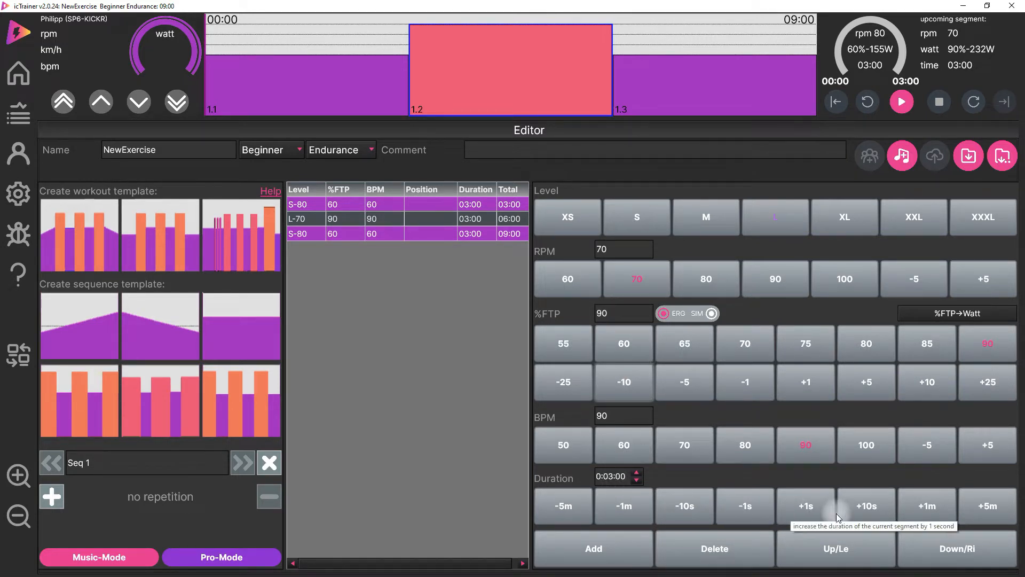
left_click(919, 505)
left_click(918, 505)
left_click(449, 64)
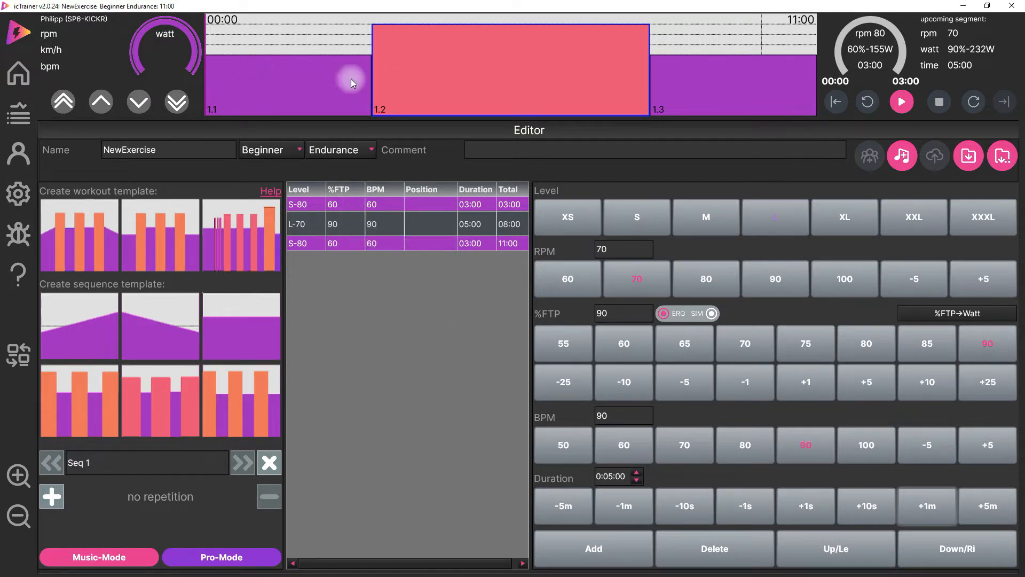
- Move the second segment one place earlier in the workout and back to its original place
left_click(818, 558)
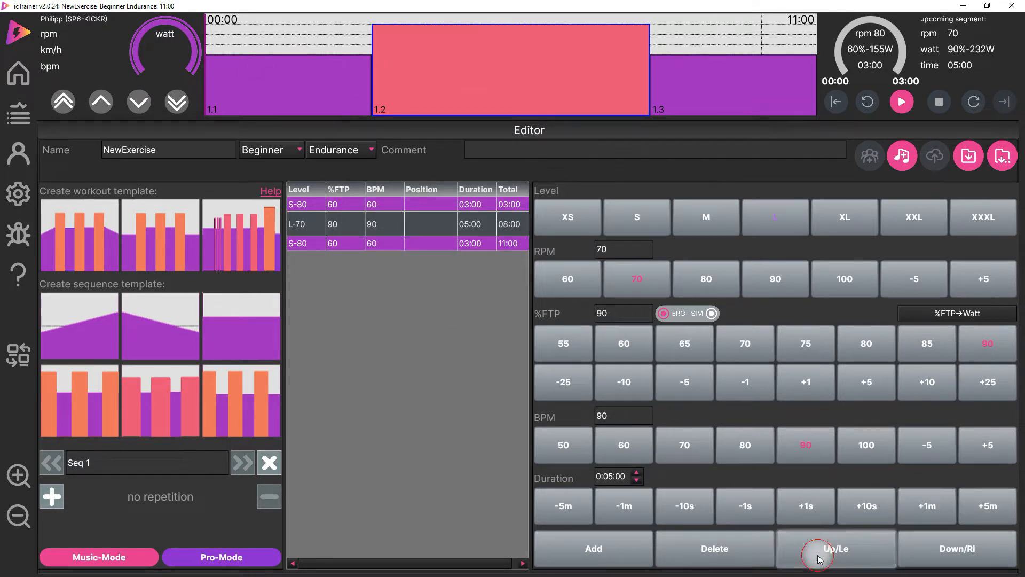
left_click(948, 550)
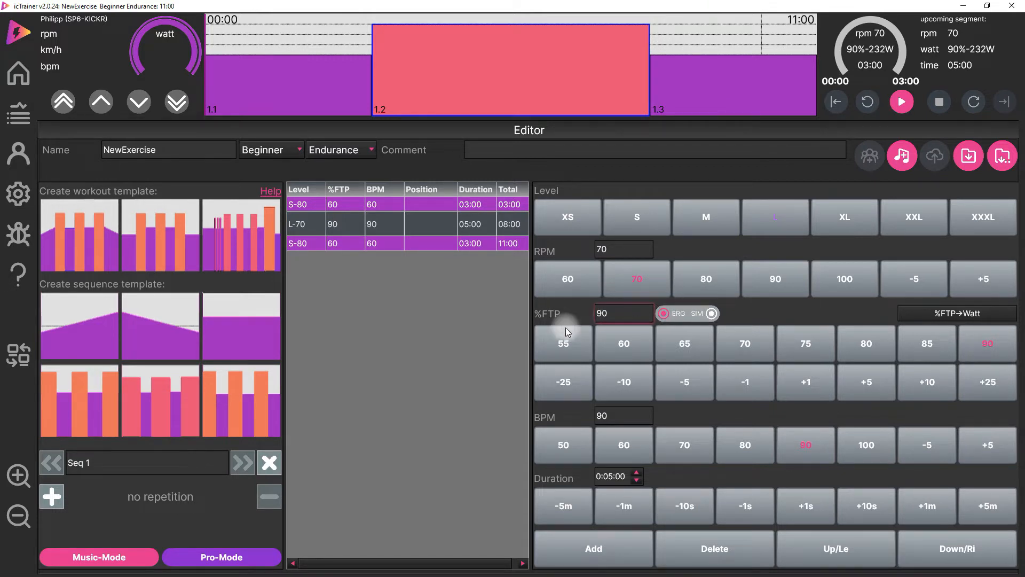
- Convert the workout planning from %FTP to watts and back to %FTP
left_click(623, 314)
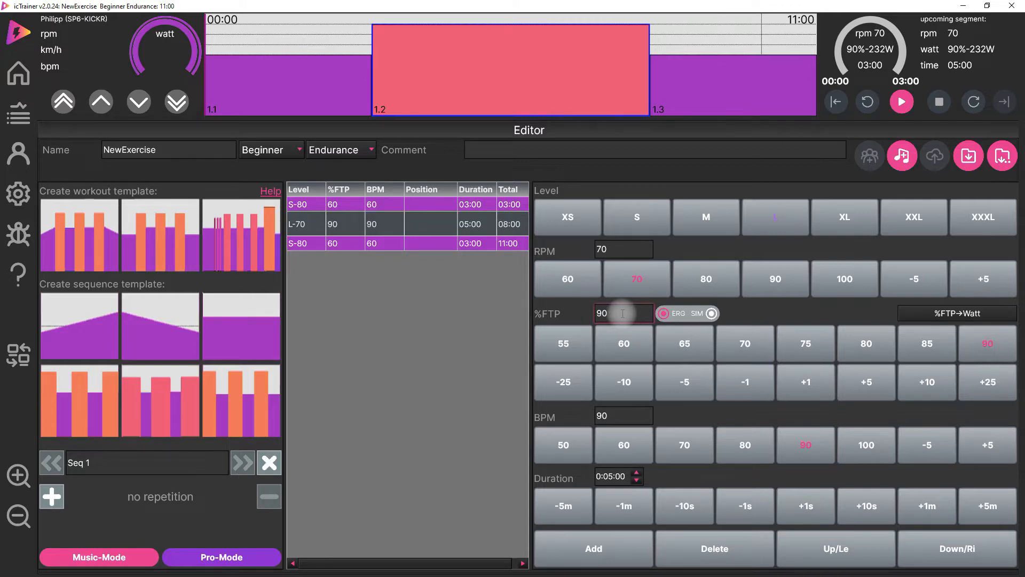
left_click(992, 319)
left_click(443, 159)
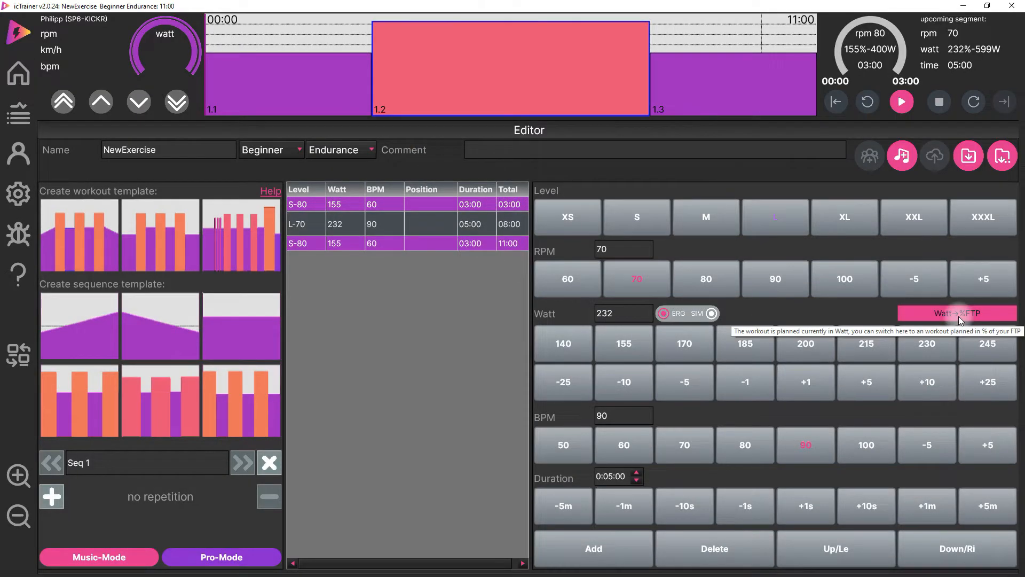
left_click(939, 313)
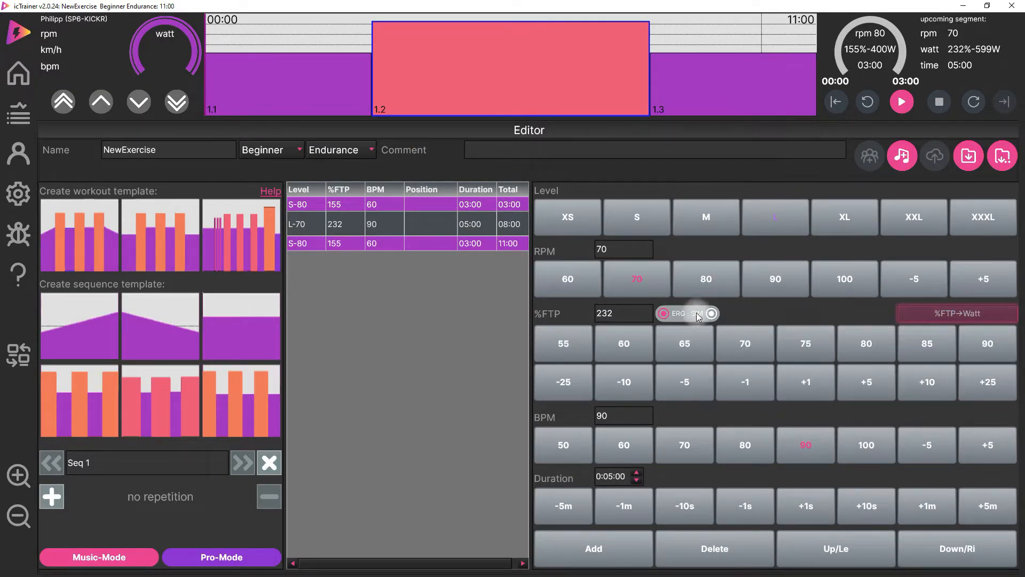
left_click(419, 152)
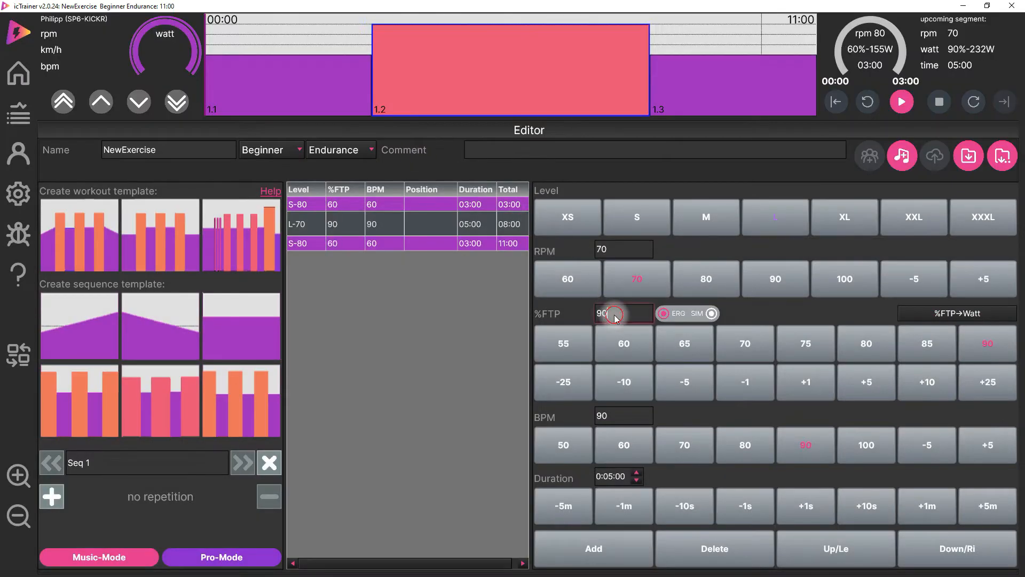
- Look at the best power values in the rider's power profile and return to the workout editor
left_click(14, 156)
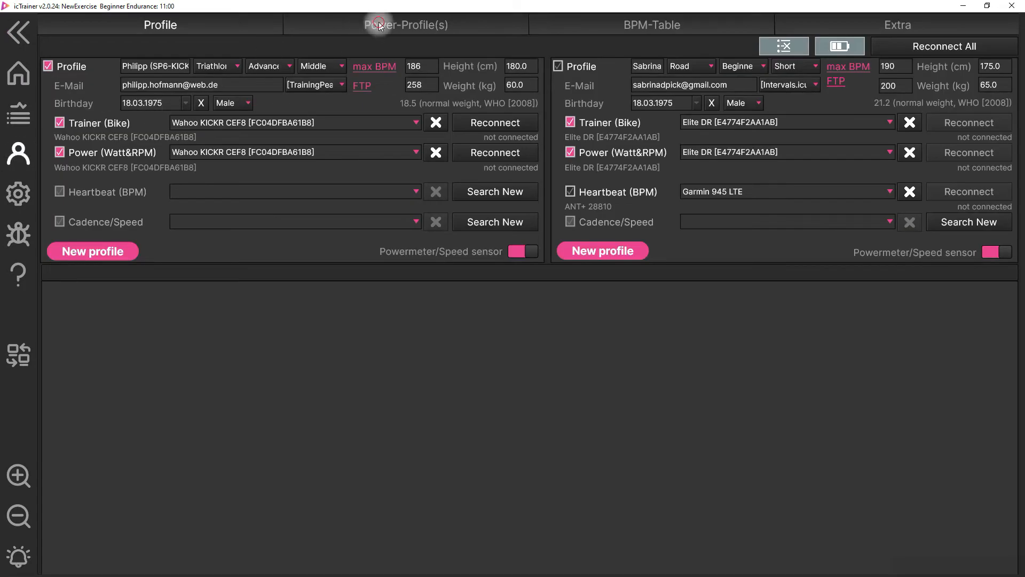
left_click(379, 21)
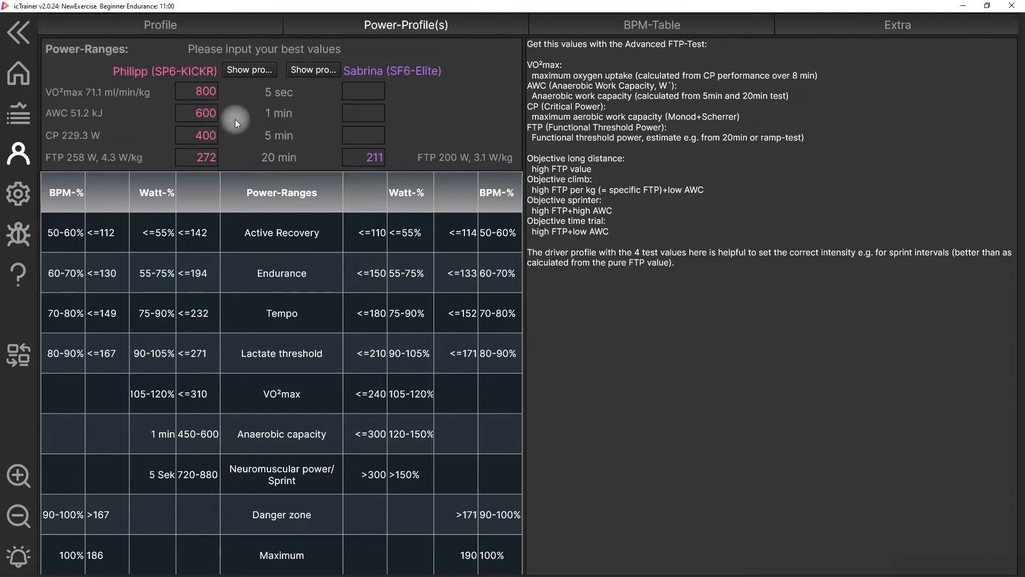
left_click(181, 116)
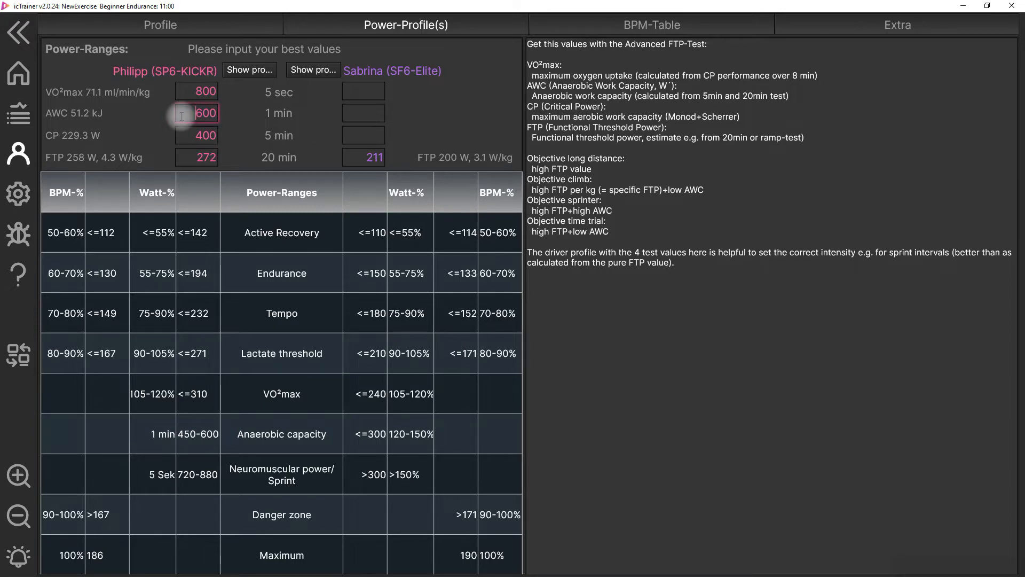
left_click(40, 37)
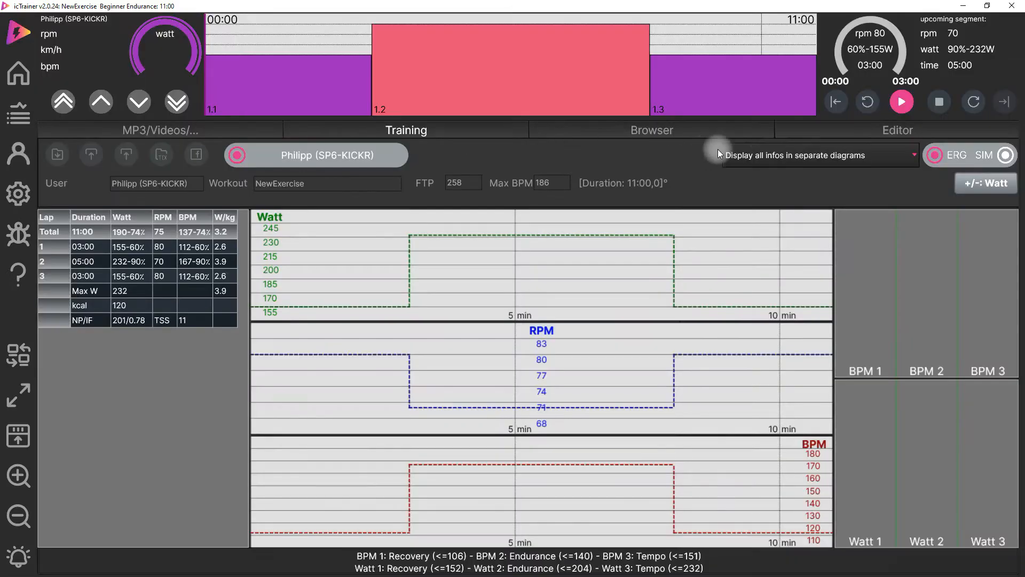
left_click(880, 133)
- Try the entries 60/80s and 60/80m as the first segment's %FTP value
left_click(623, 309)
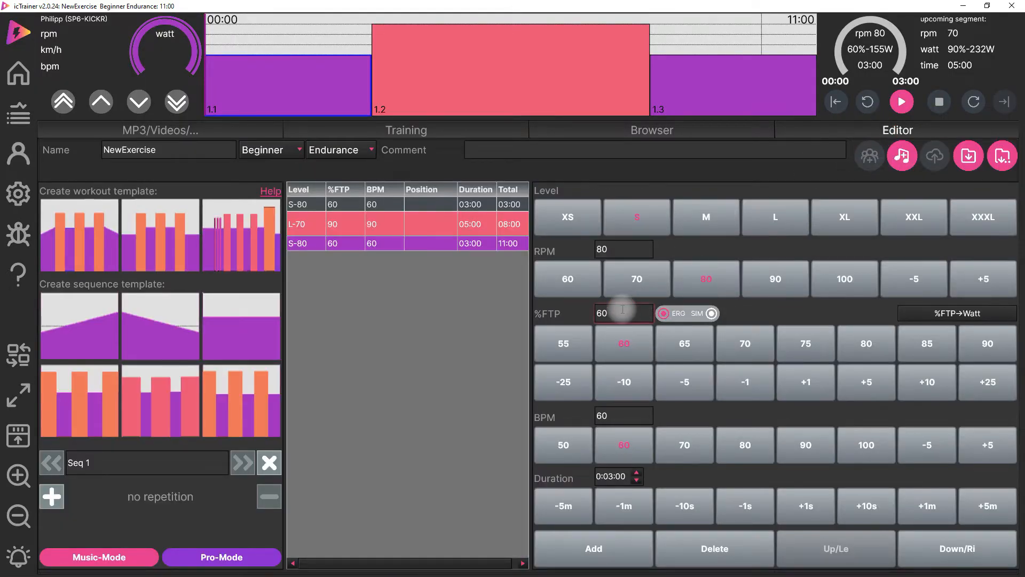
type("/80s")
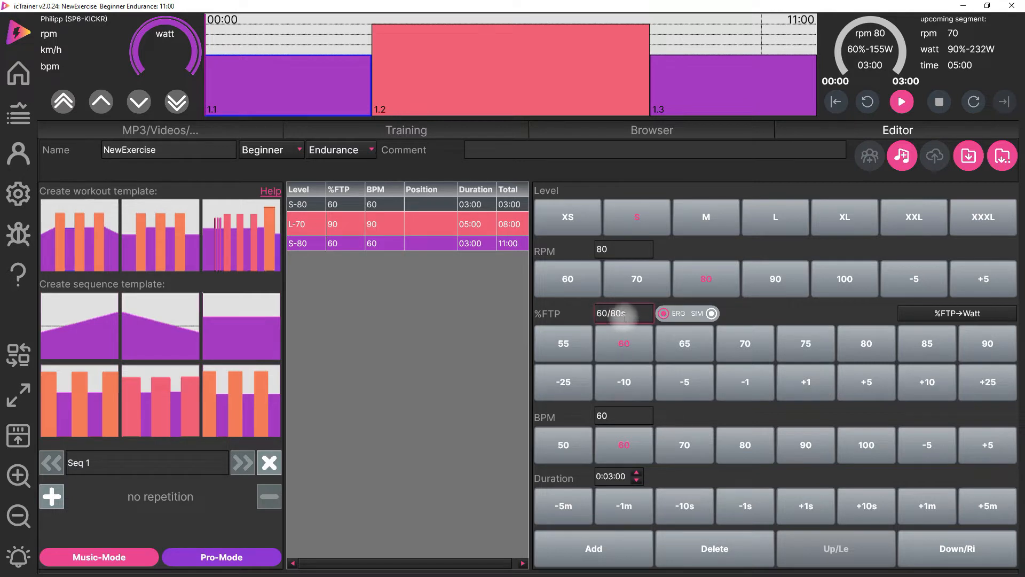
key("BackSpace")
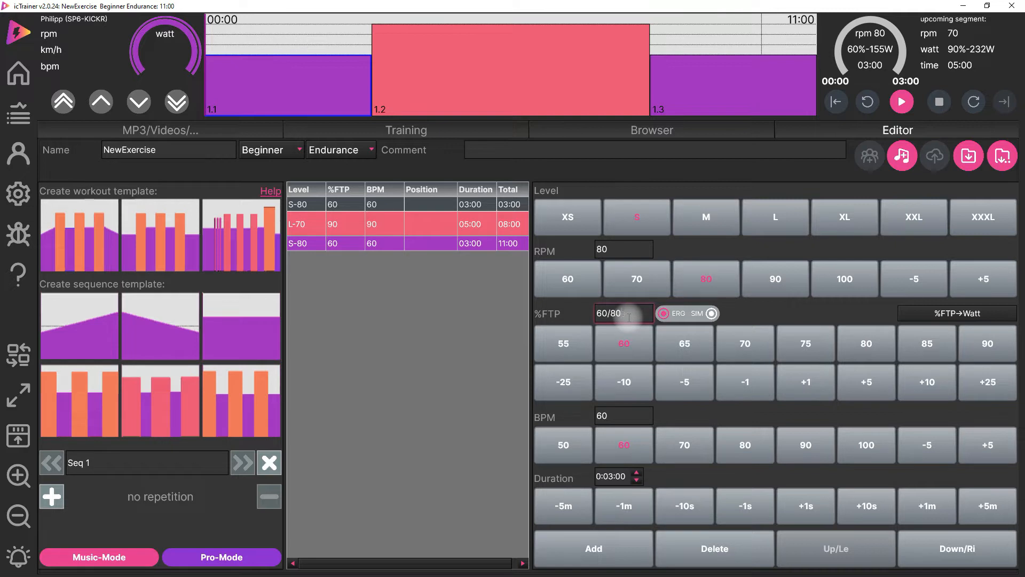
type("m")
- Set the first segment's intensity to a ramp of 60-70 %FTP
left_click_drag(629, 314, 578, 315)
type("60")
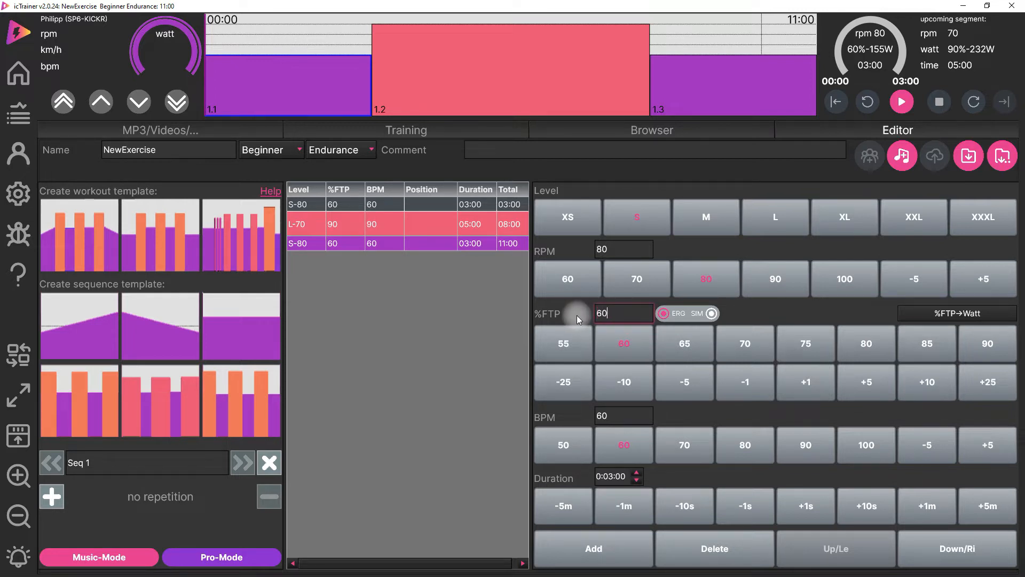
type("-70")
key("Return")
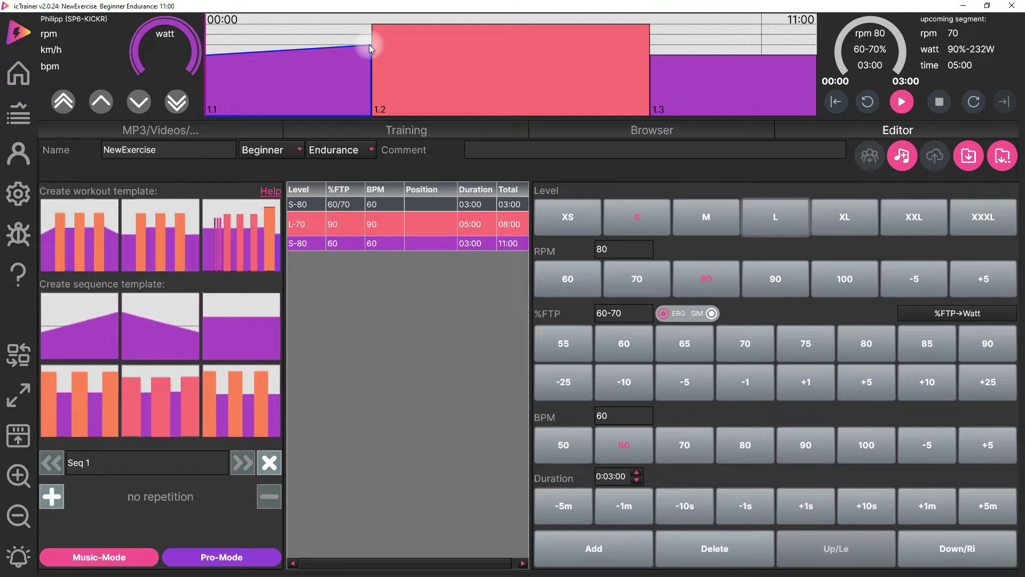
- Set the first segment's intensity to 60/5% and switch that segment to SIM mode
left_click_drag(634, 312, 542, 303)
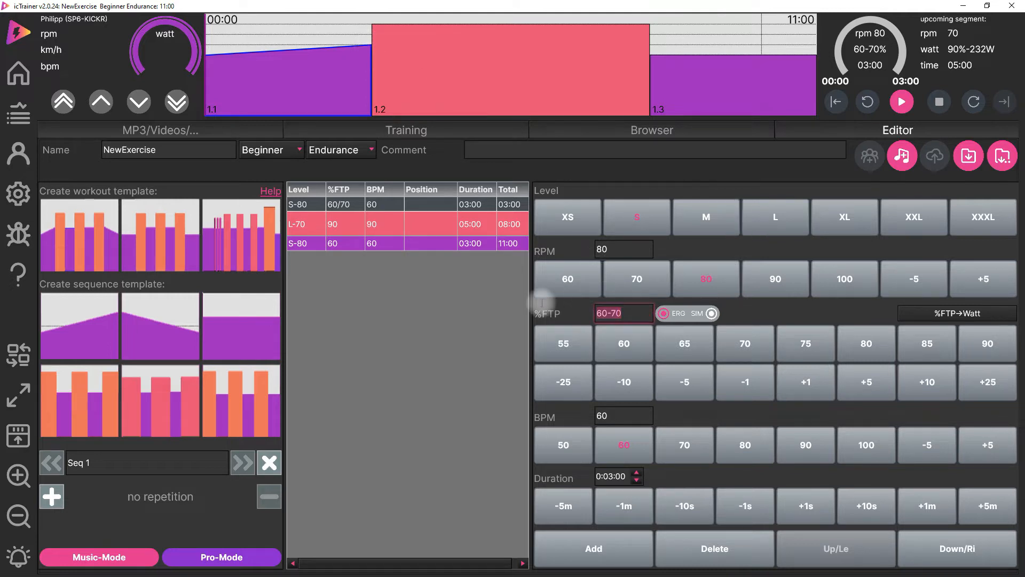
type("60/5%")
key("Return")
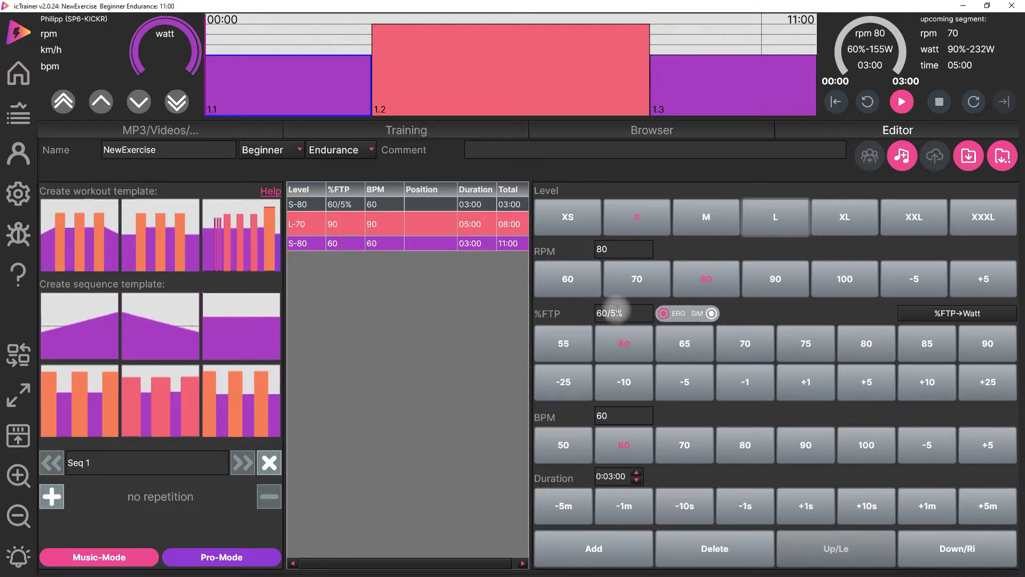
left_click(687, 313)
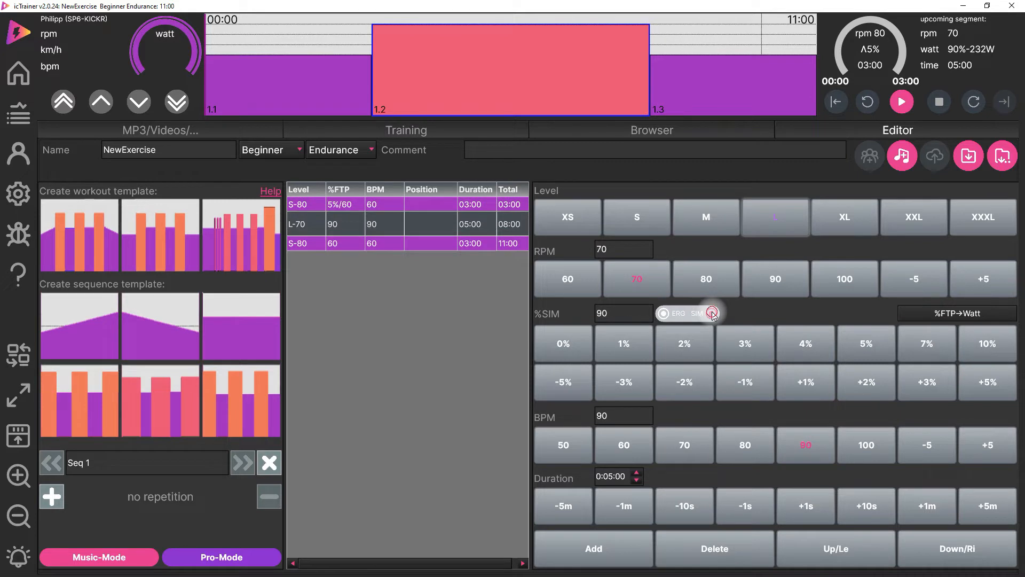
- Switch the second segment to SIM mode with a 5% slope, and return it to ERG mode
left_click(712, 313)
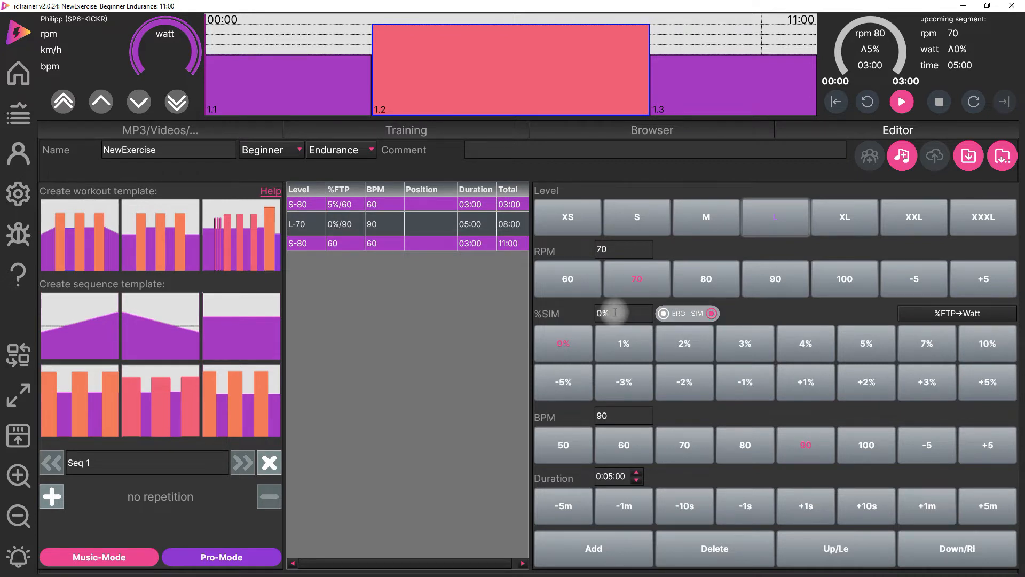
left_click(637, 320)
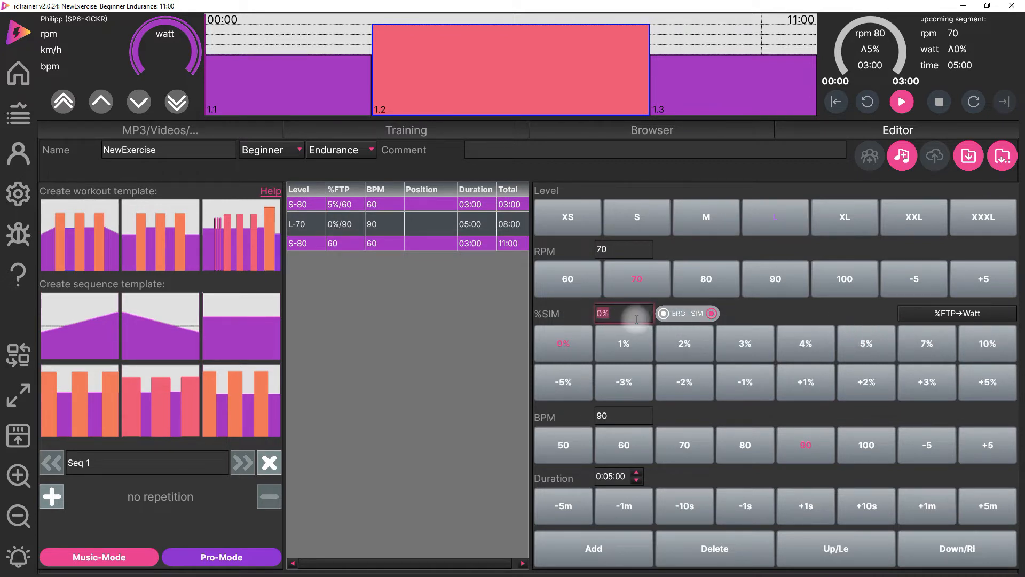
left_click(873, 348)
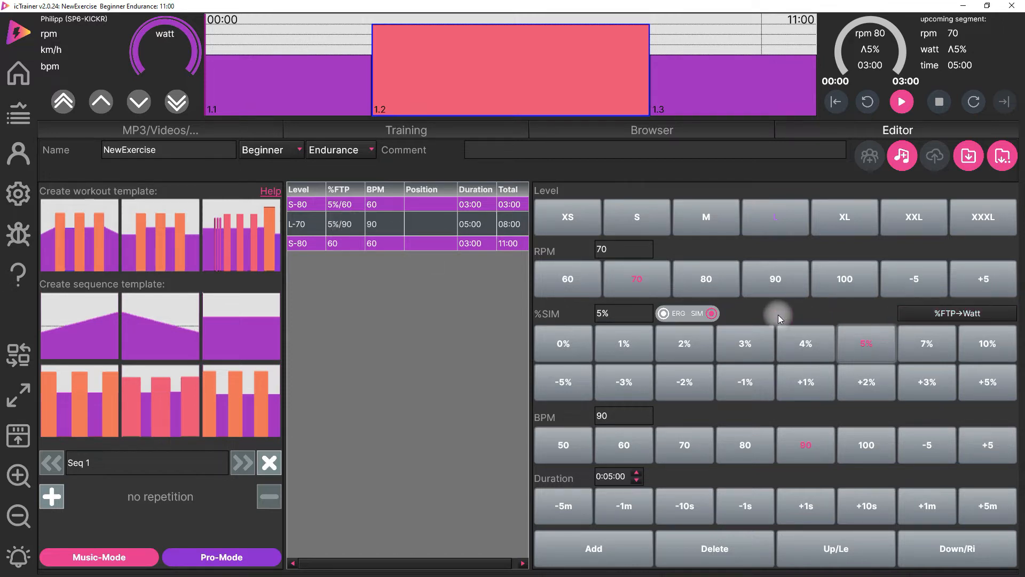
left_click(682, 316)
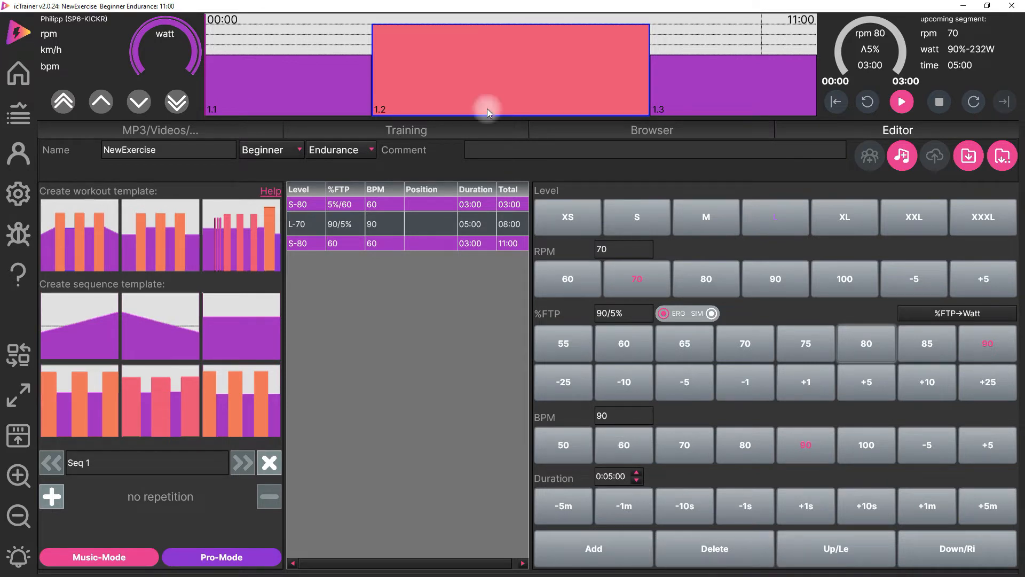
- Apply the workout template with warm-up, three intervals and cool-down, and set its hard intervals to 80 %FTP
left_click(94, 258)
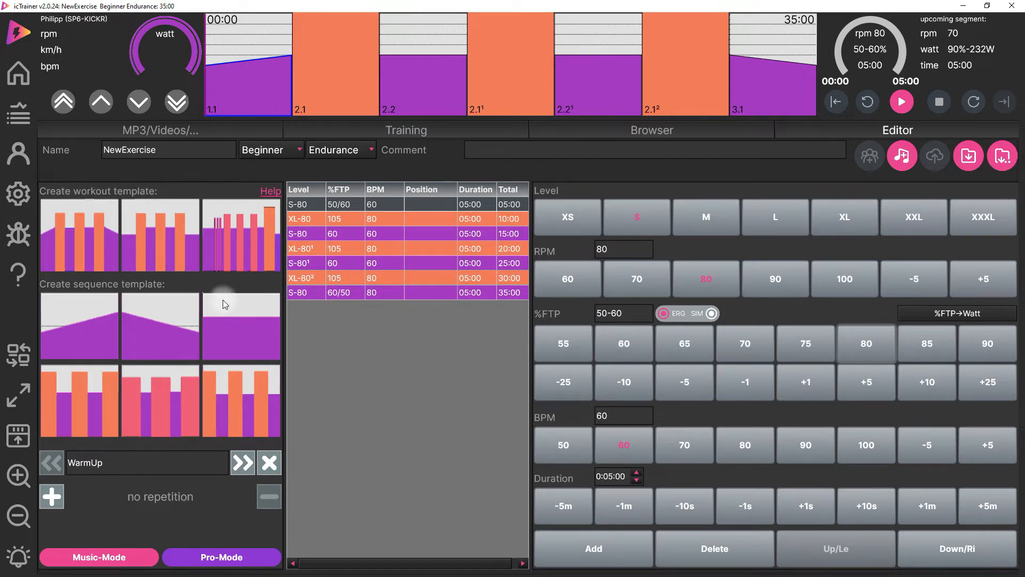
left_click(322, 91)
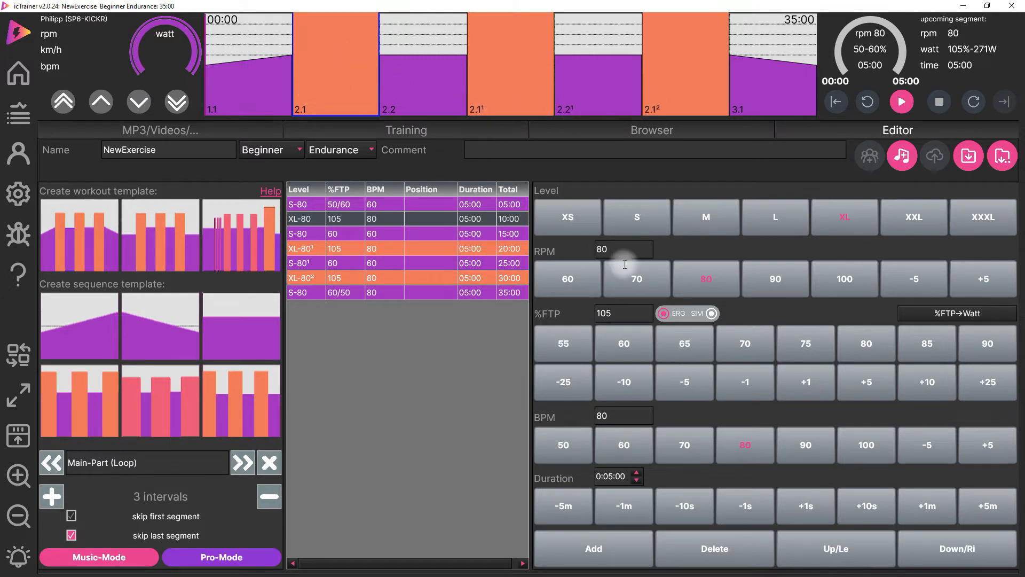
left_click(867, 344)
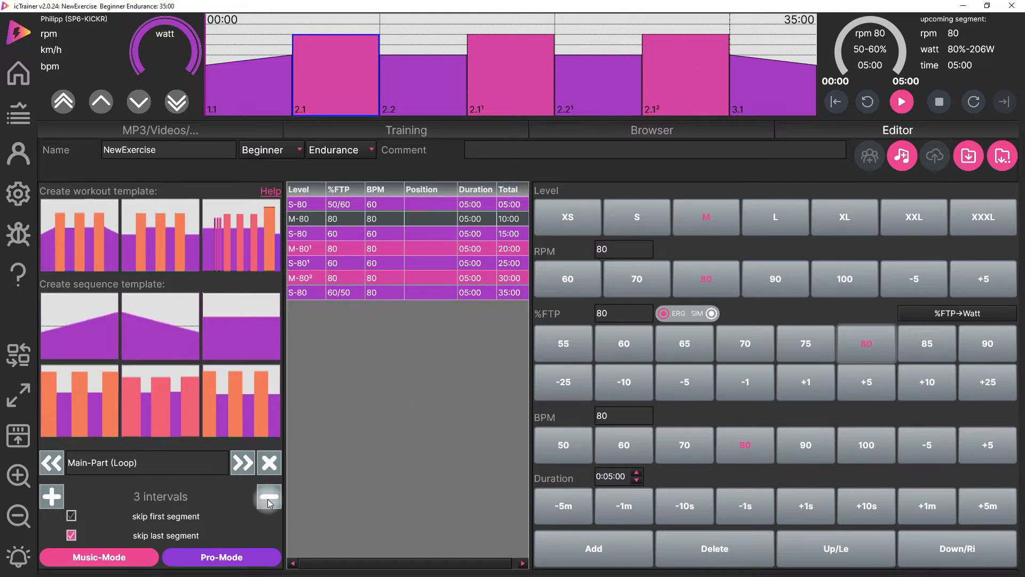
- Raise the main-part loop to 4 intervals and back to 3, and turn off skipping its last segment
left_click(50, 495)
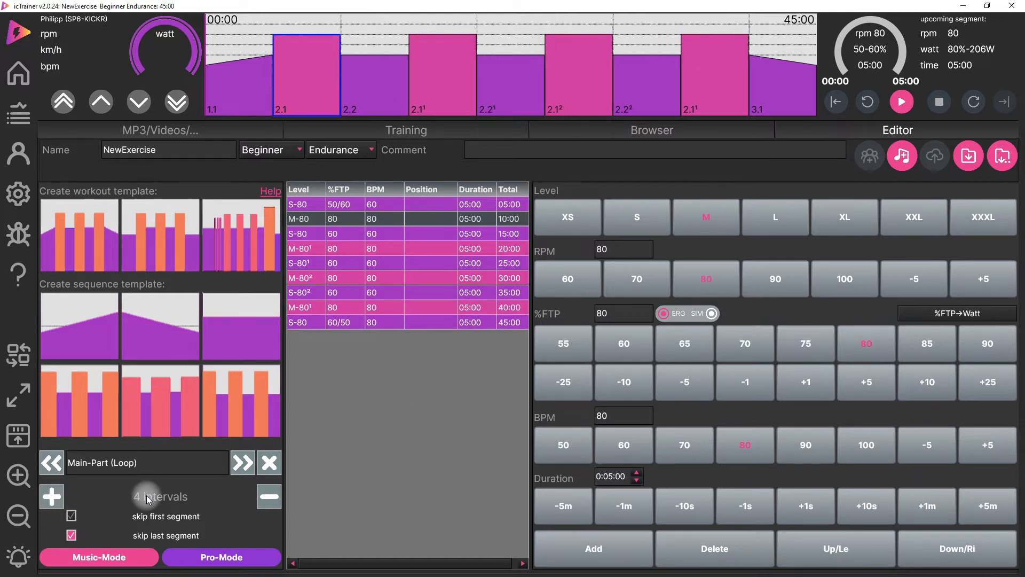
left_click(266, 496)
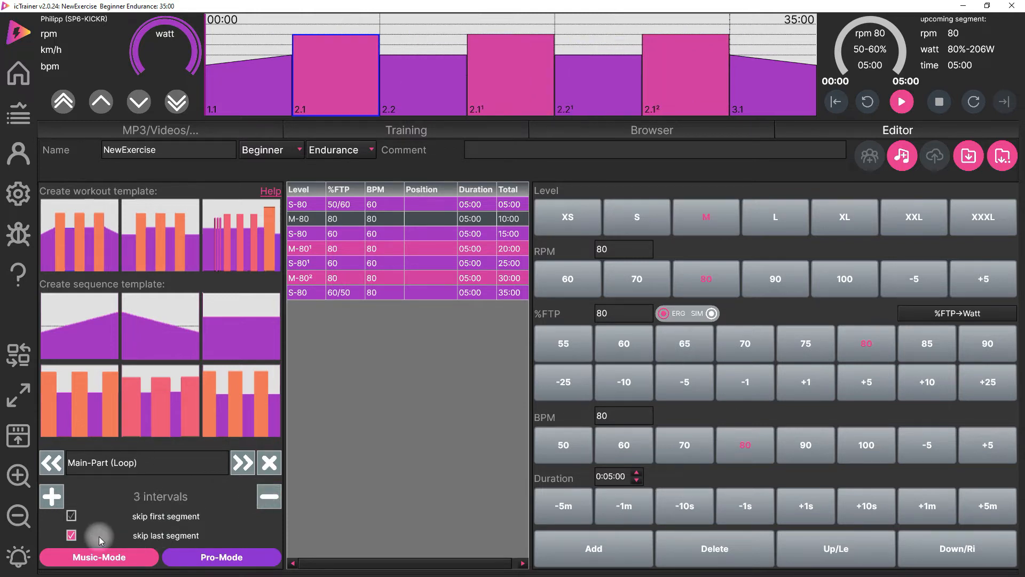
left_click(71, 535)
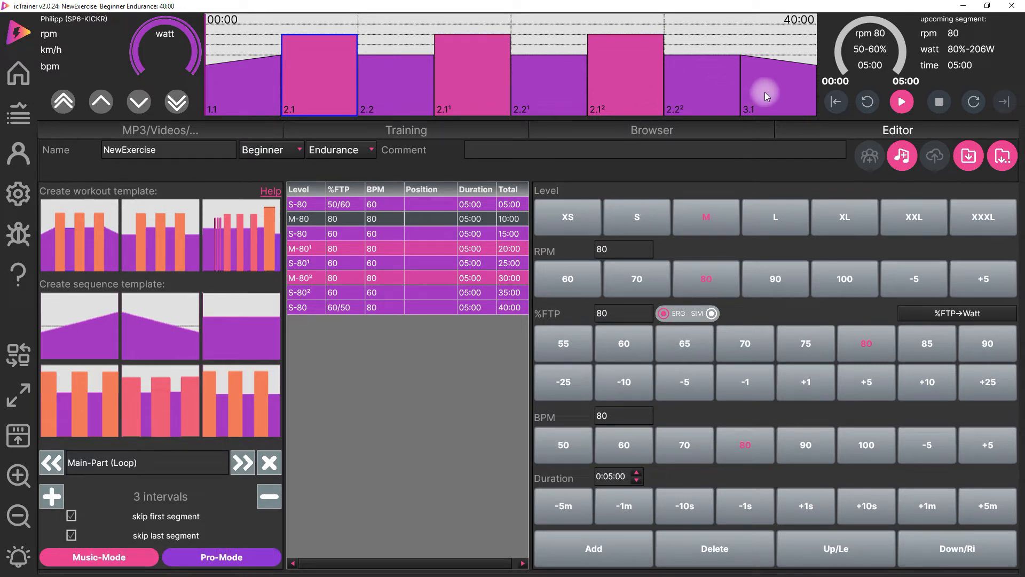
- Skip the main-part loop's last segment and insert a constant-intensity segment before the cool-down
left_click(73, 536)
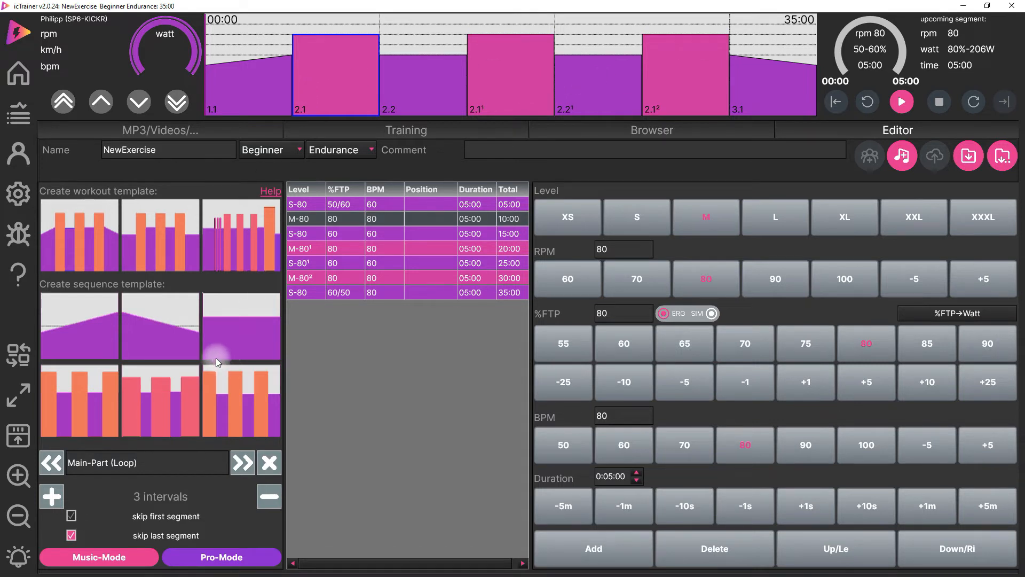
left_click(245, 341)
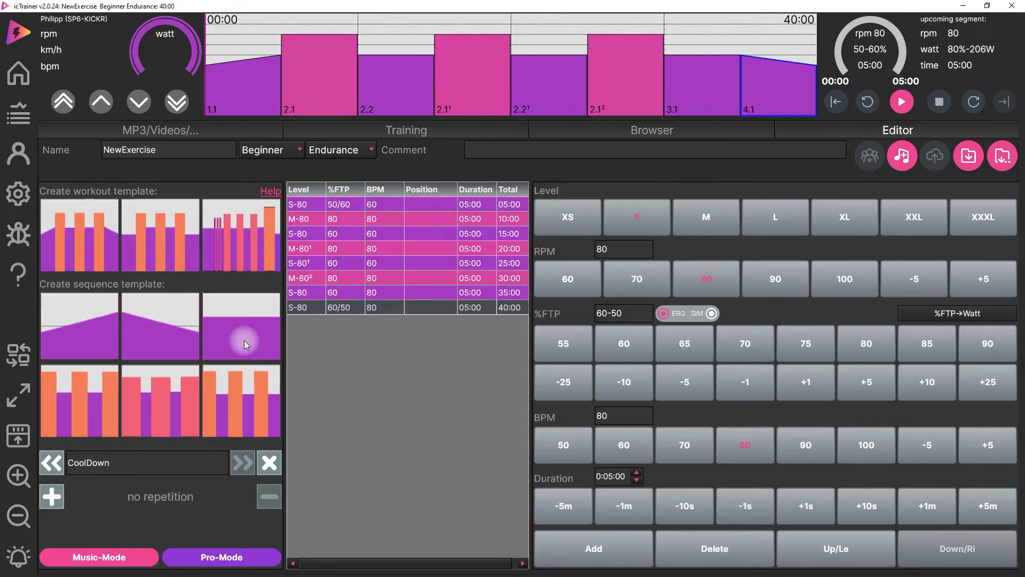
- Add a three-interval sequence after segment 3.1, and select its first hard segment, 4.1
left_click(686, 88)
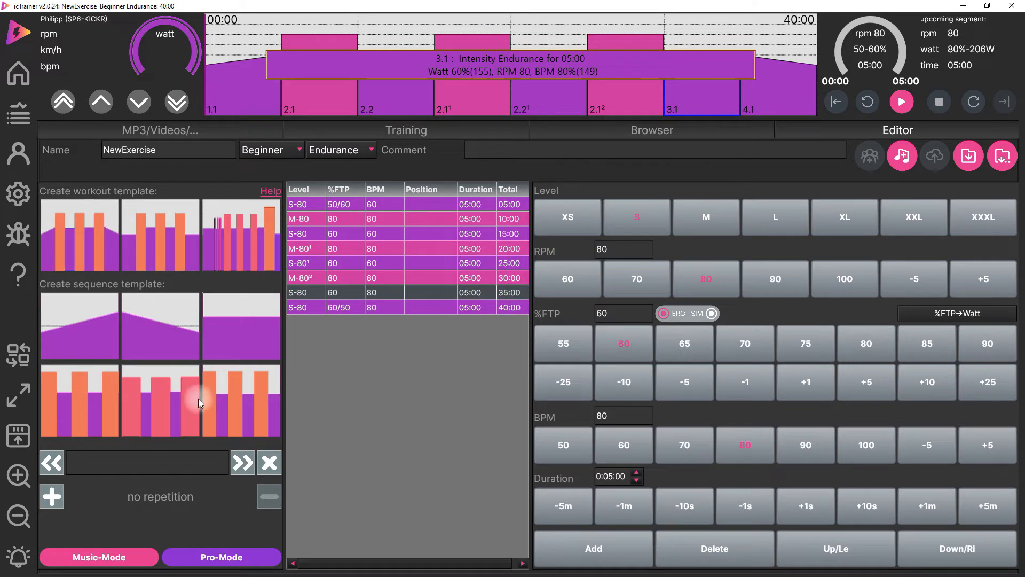
left_click(80, 422)
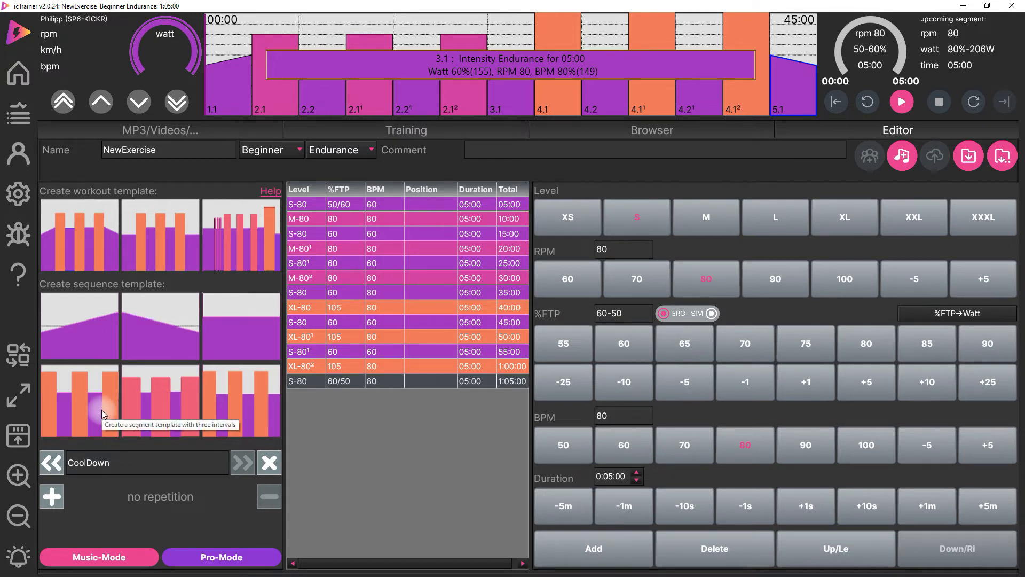
left_click(576, 81)
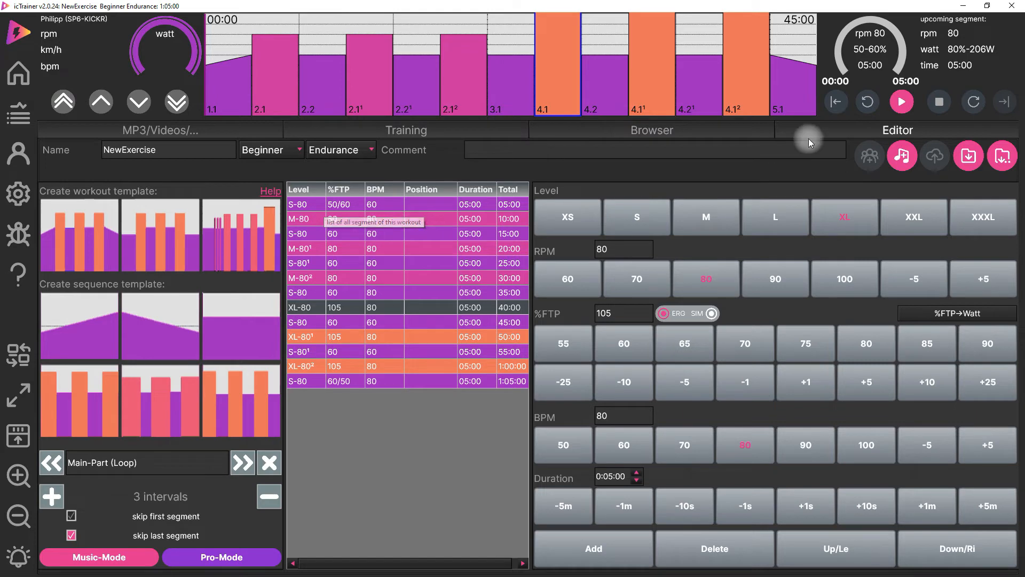
- Generate a FreeMedia playlist for the workout
left_click(900, 158)
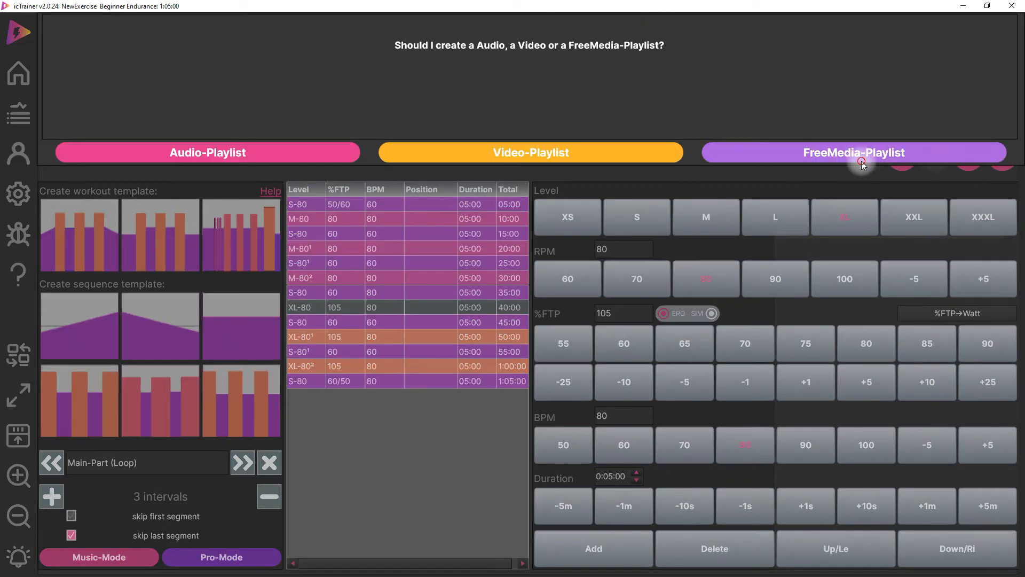
left_click(860, 160)
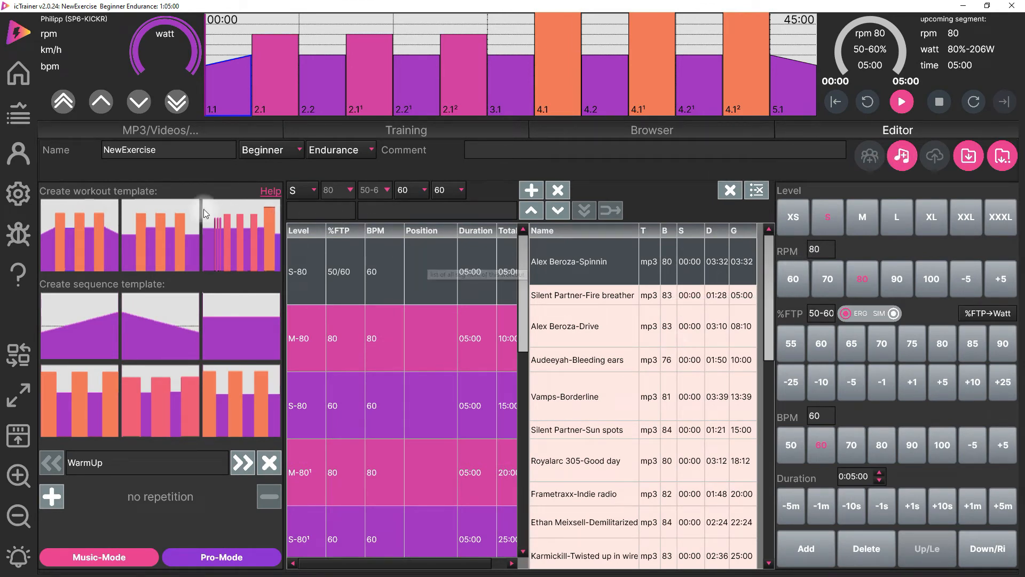
- Rename the workout from its default name to "Firs test Workout"
double_click(110, 149)
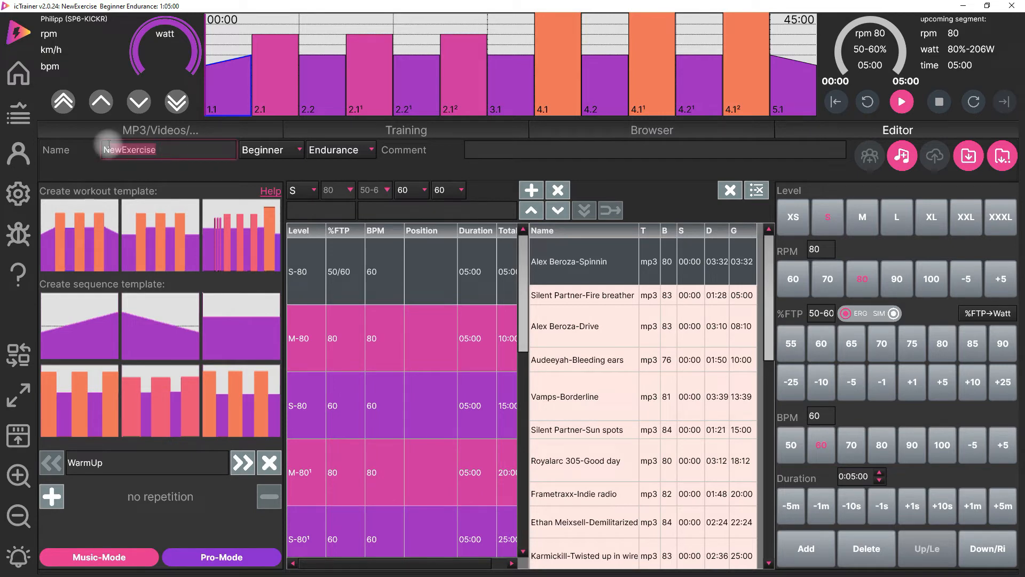
key("BackSpace")
type("Firsat est Workout")
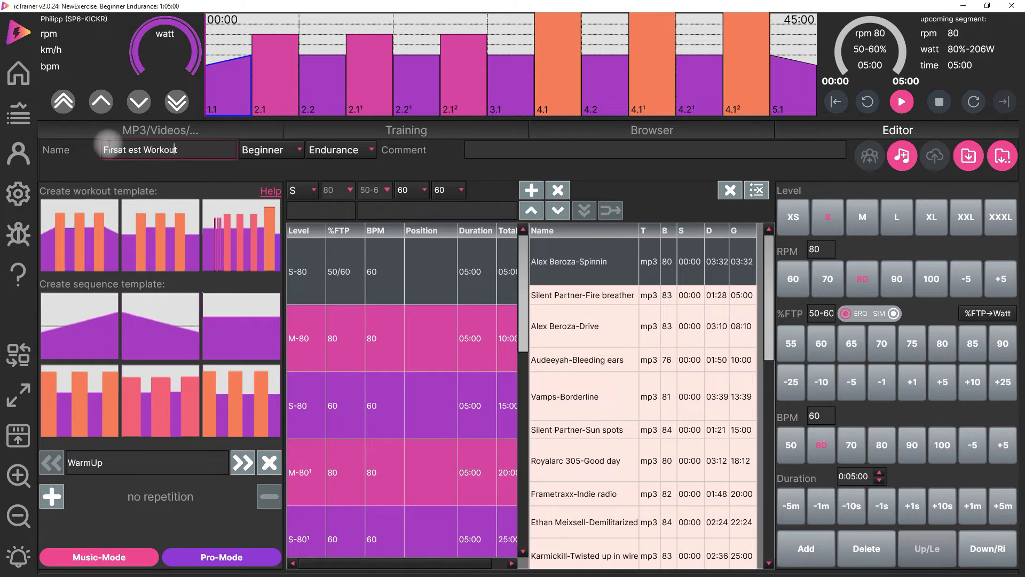
key("BackSpace")
key("Right")
key("Delete")
- Set the workout's difficulty to Advanced and its type to Power
left_click(272, 150)
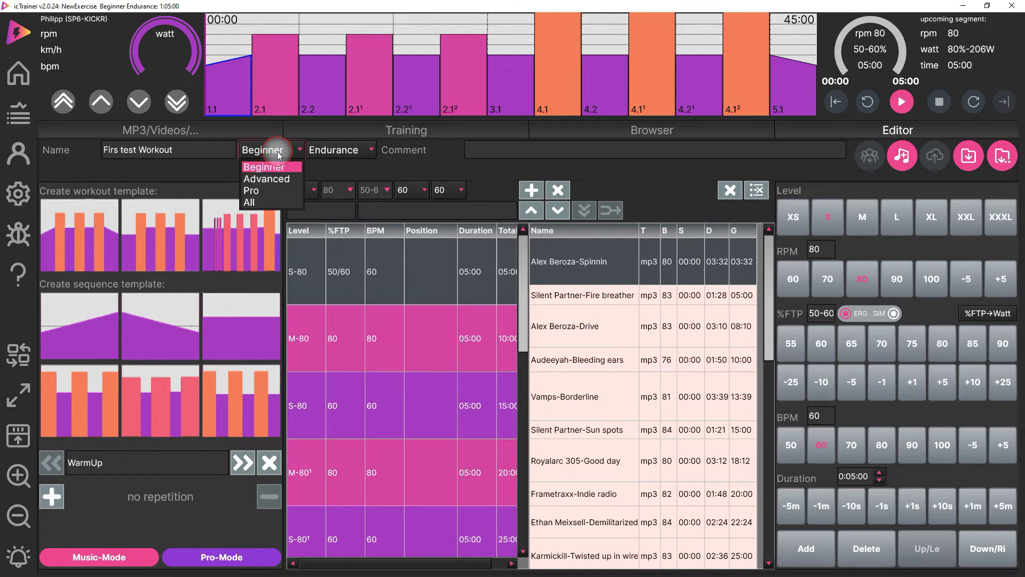
left_click(288, 178)
left_click(326, 150)
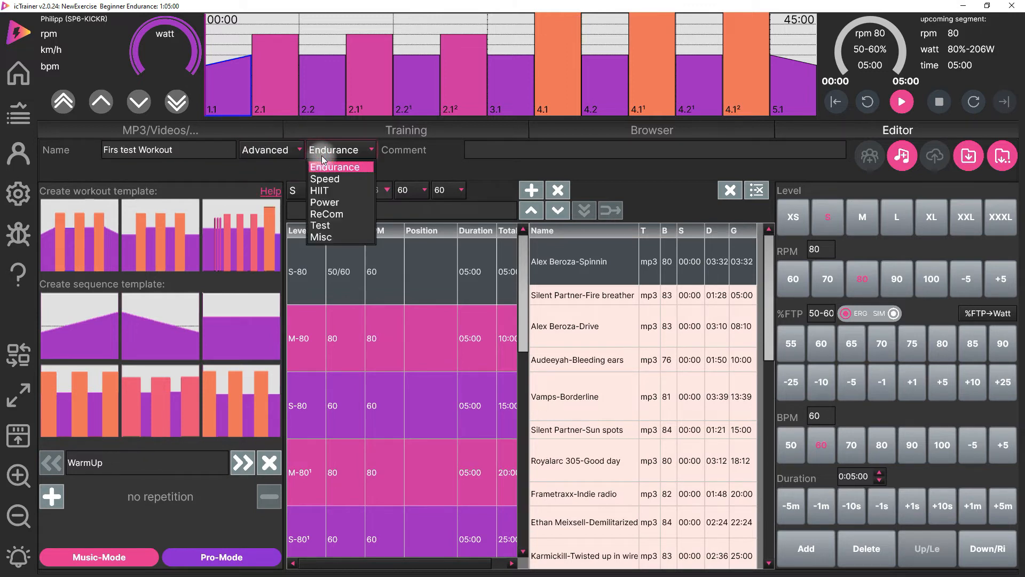
left_click(321, 203)
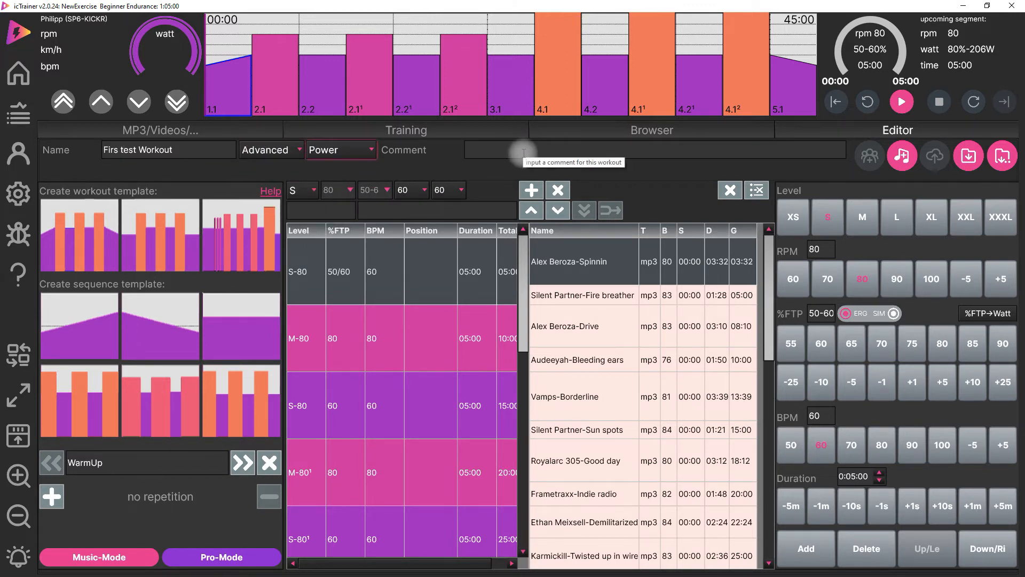
- Save the workout as Firs_test_Workout.ictx in the myExercises folder
left_click(967, 158)
left_click(876, 171)
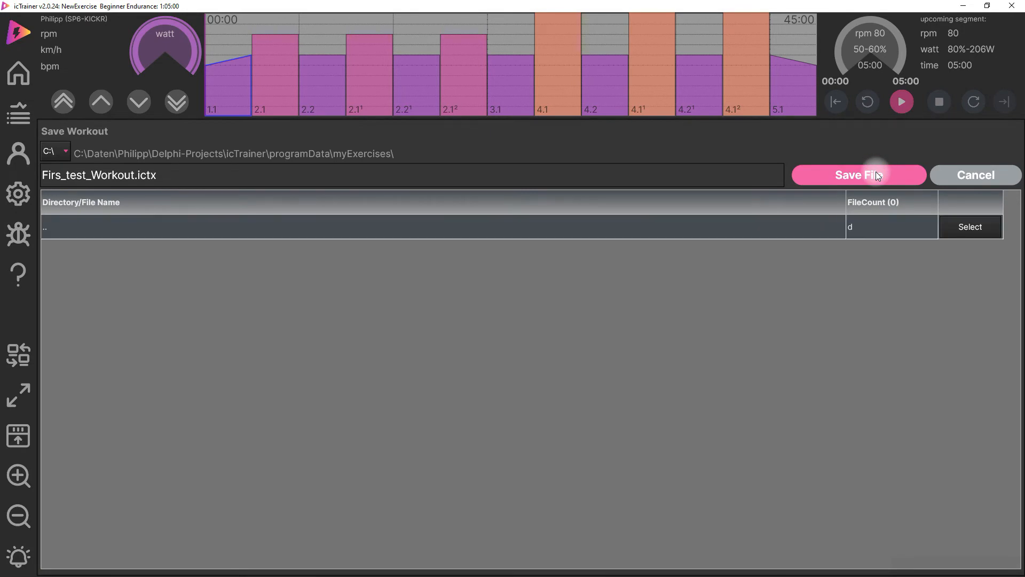
left_click(876, 172)
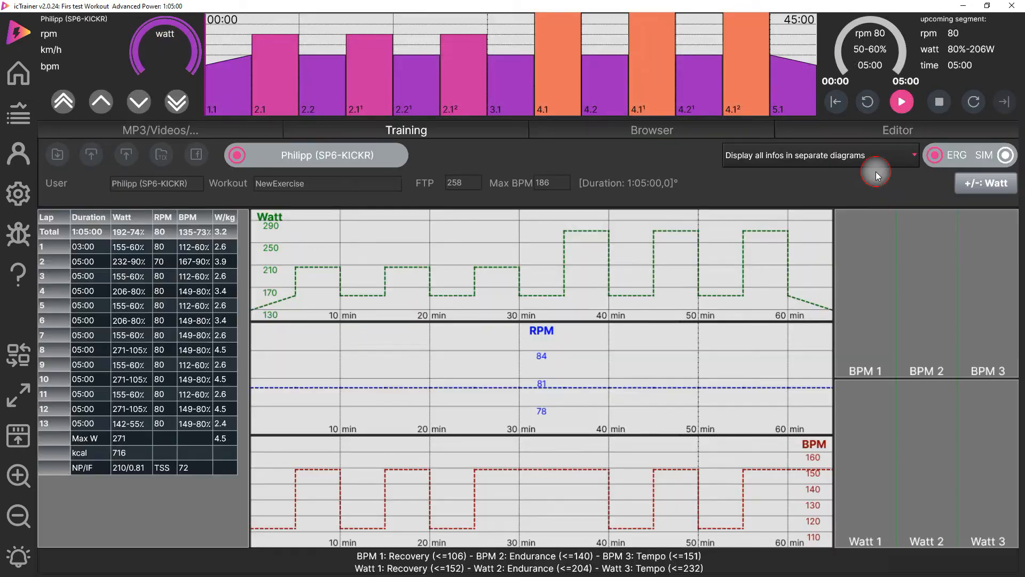
- Return to the workout editor, clear the generated playlist and switch the editor to Music-Mode
left_click(893, 133)
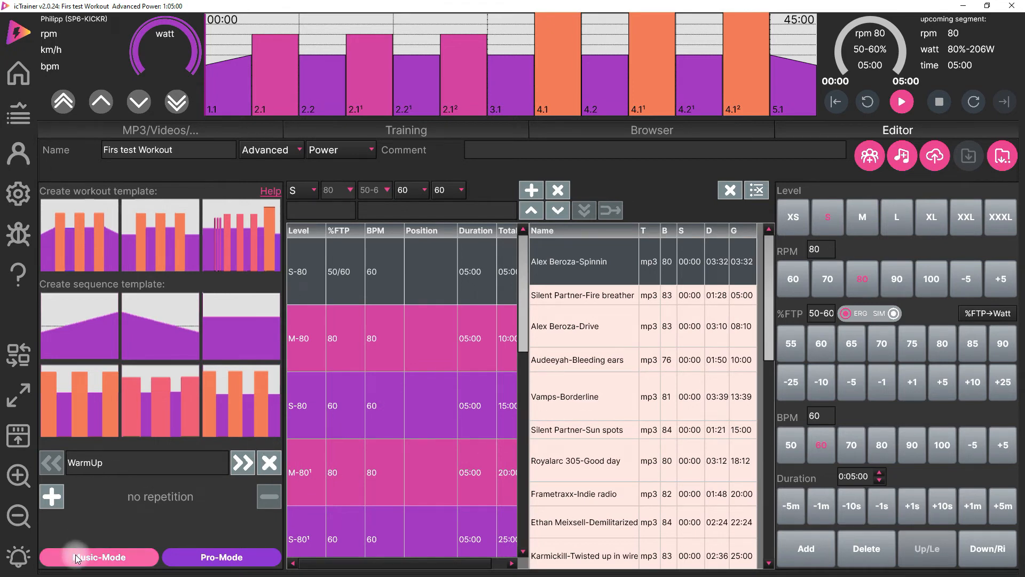
left_click(762, 194)
left_click(105, 557)
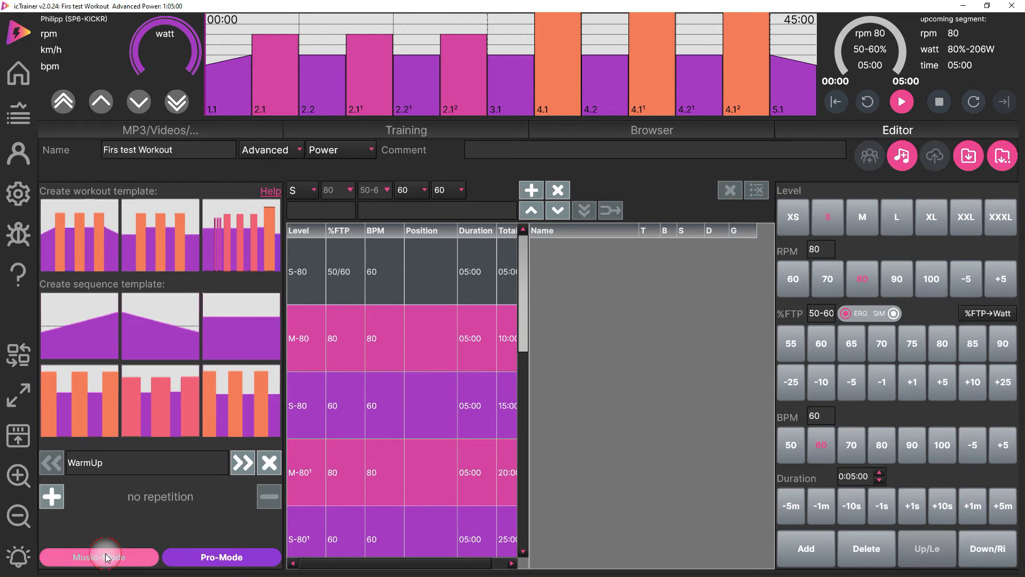
- Browse the known media files and add Broilers "Puro Amor" tracks 04, 05 and 06 to the playlist
mouse_move(279, 202)
left_mouse_down()
mouse_move(281, 228)
mouse_move(281, 213)
left_mouse_up()
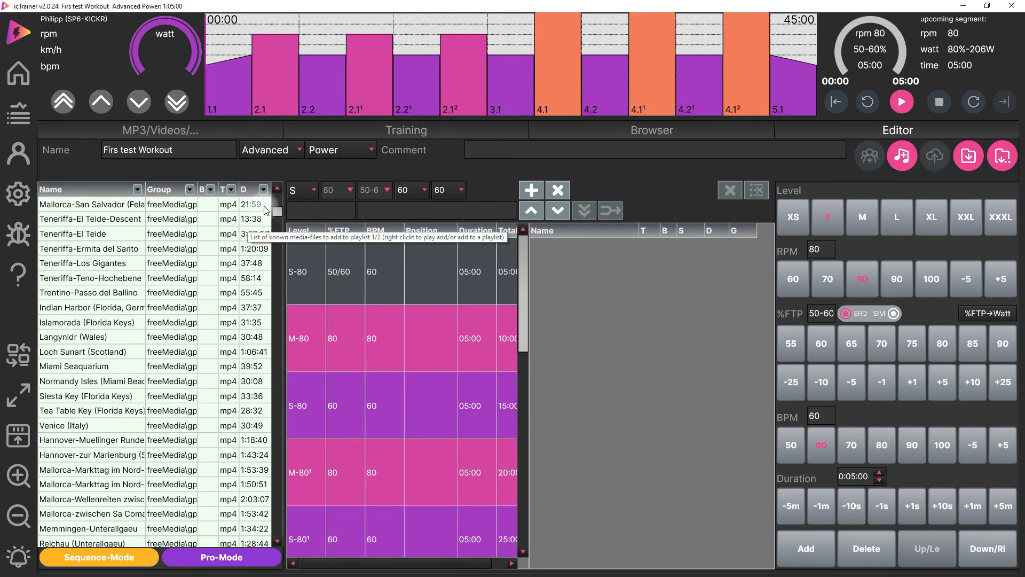
scroll(89, 292, "down", 10)
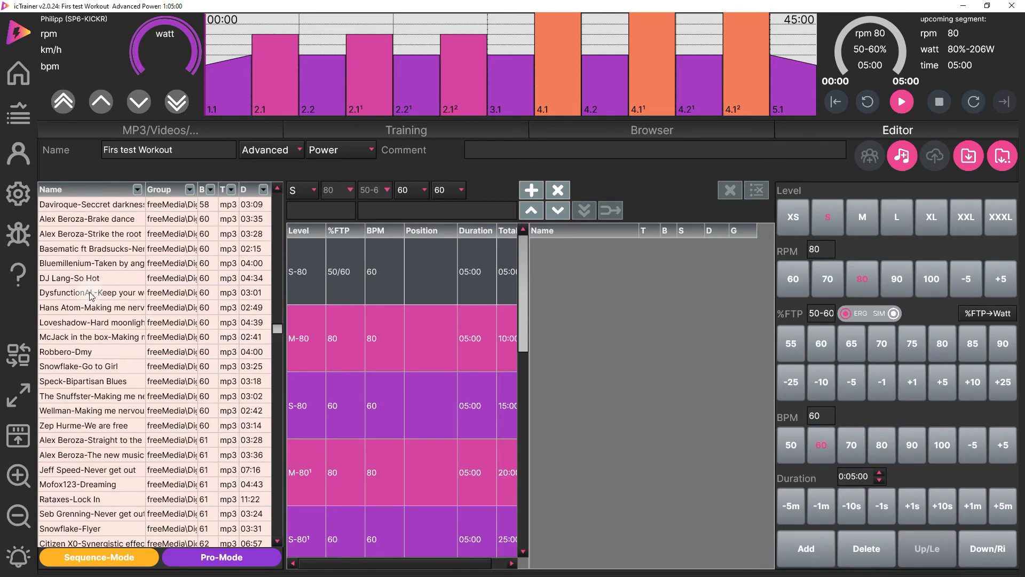
left_click_drag(272, 327, 279, 195)
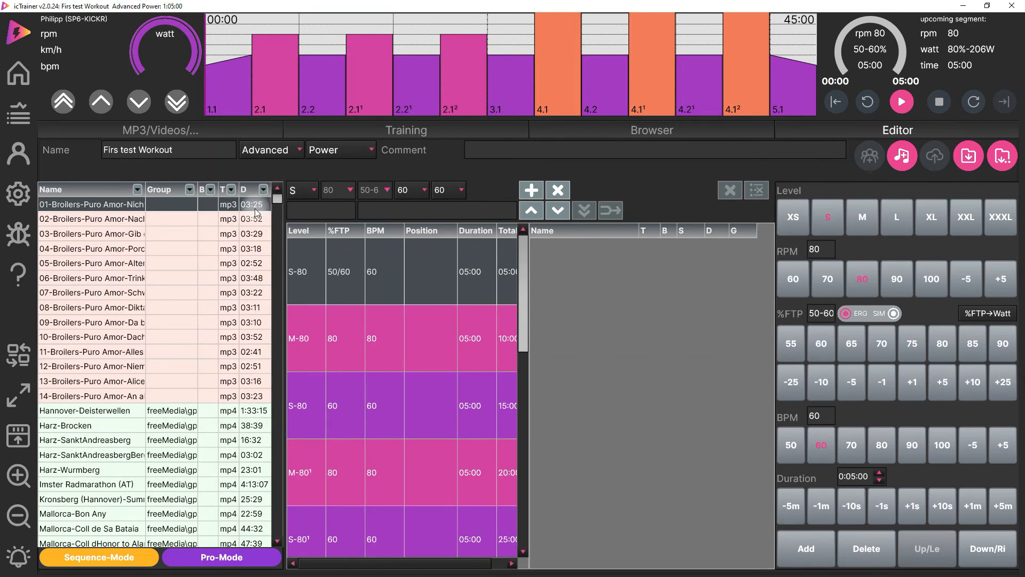
double_click(107, 249)
double_click(106, 266)
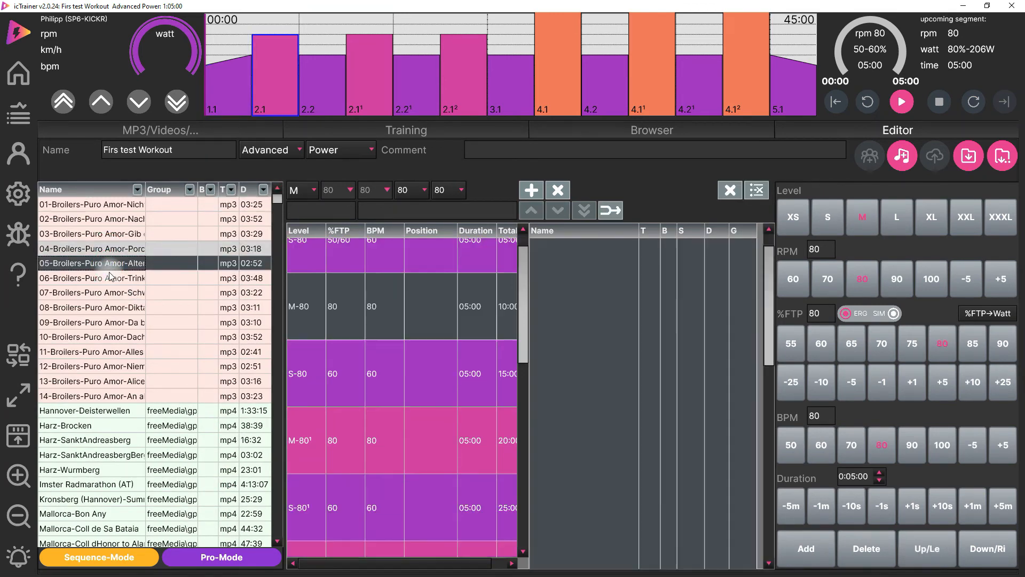
double_click(112, 276)
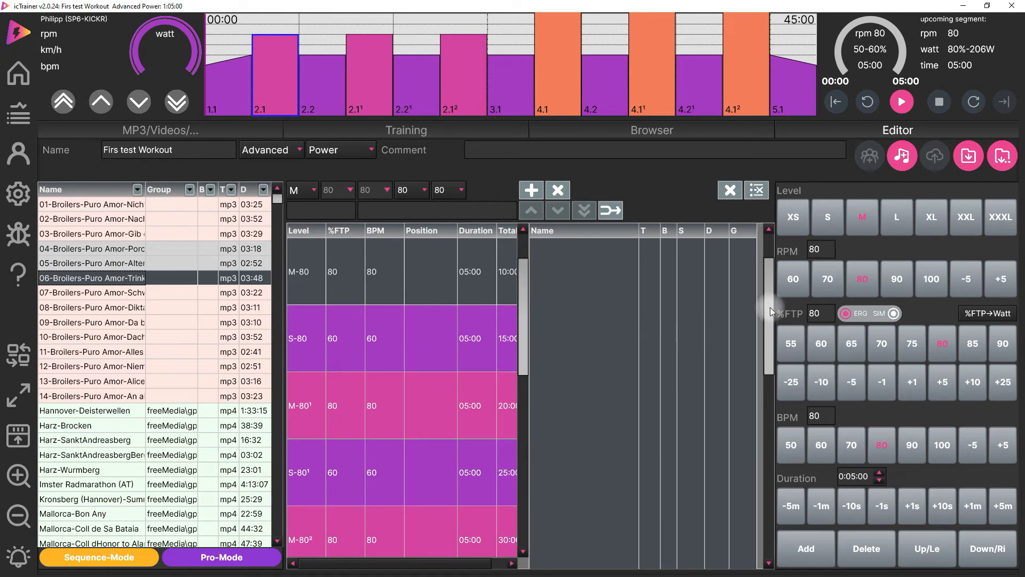
left_click_drag(770, 305, 770, 242)
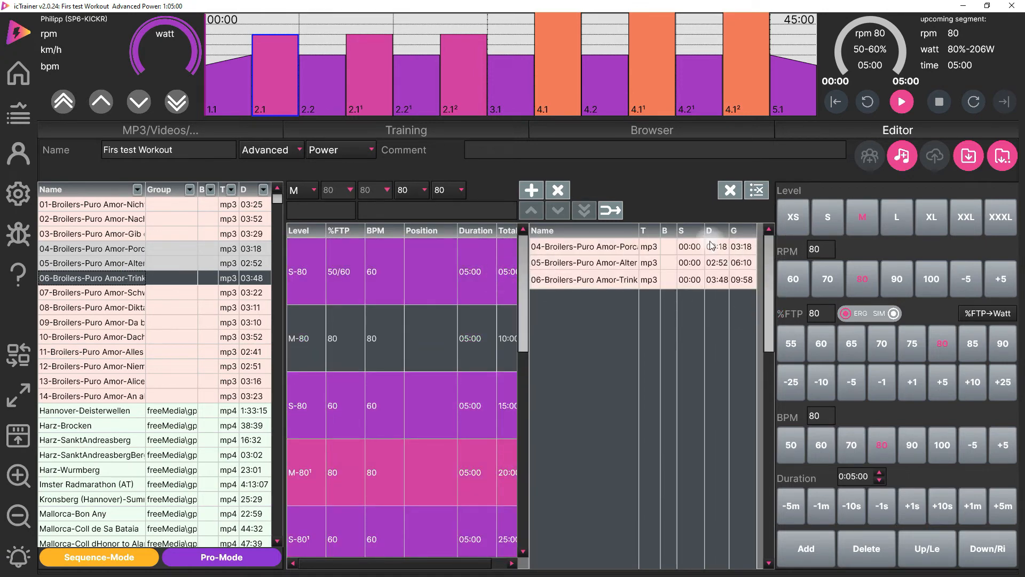
- Extend the first segment to the second track's end at 06:10, and shorten it to the first track's end at 03:18
left_click(469, 267)
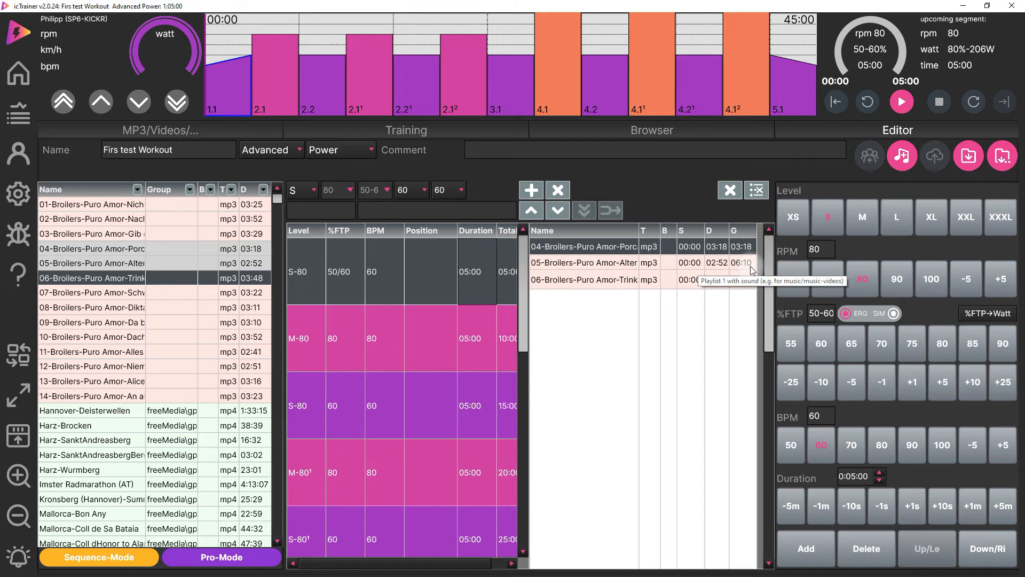
left_click(559, 212)
left_click(502, 257)
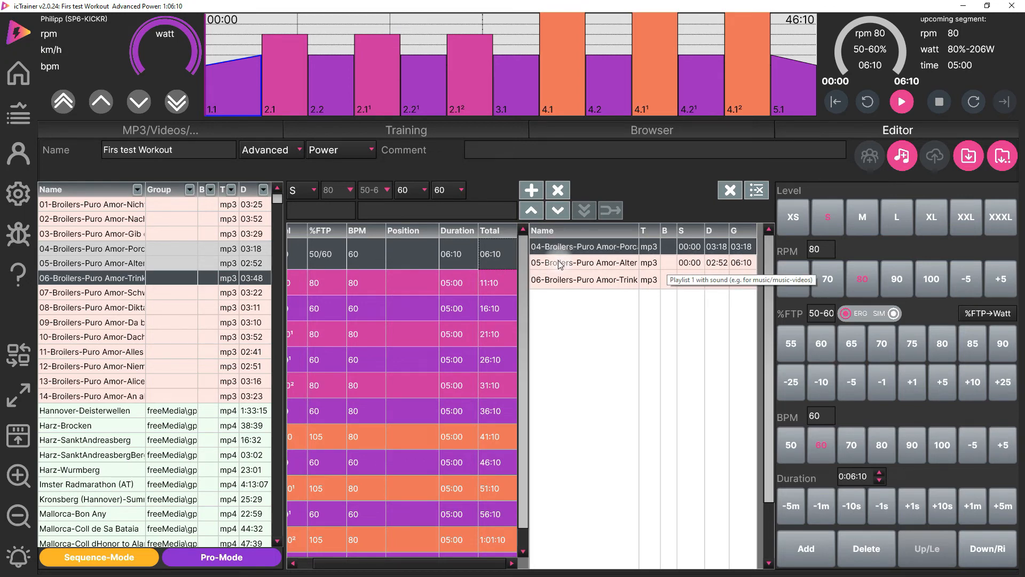
left_click(491, 258)
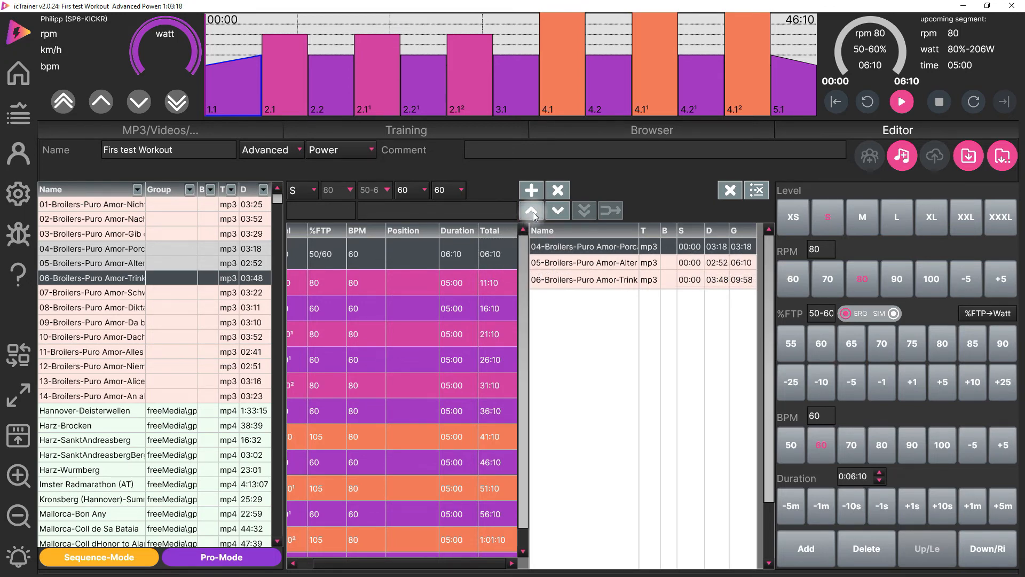
left_click(531, 211)
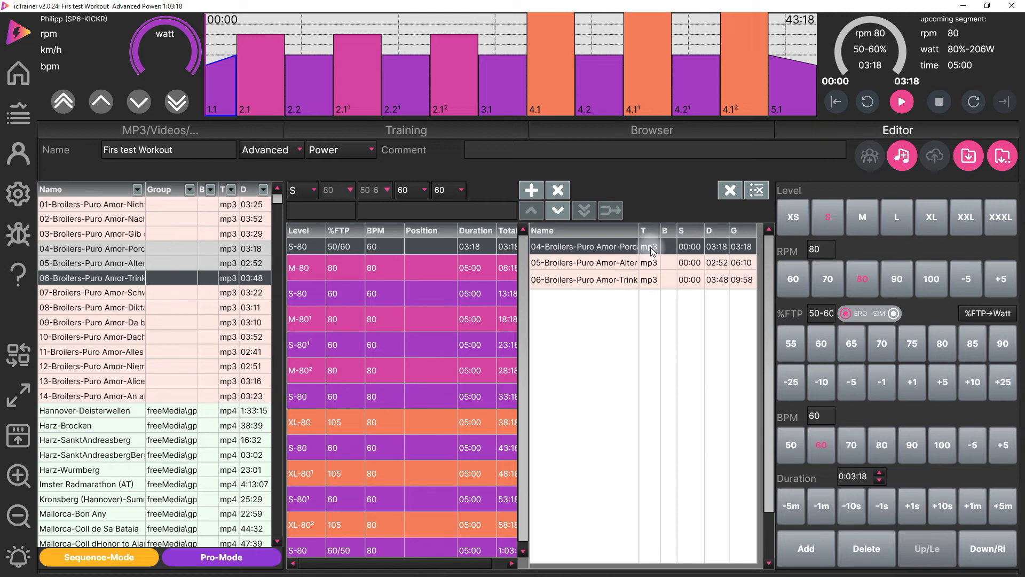
- Toggle between Sequence-Mode and Music-Mode, and look at the Pro-Mode editor layout before returning to Simple-Mode
left_click(103, 559)
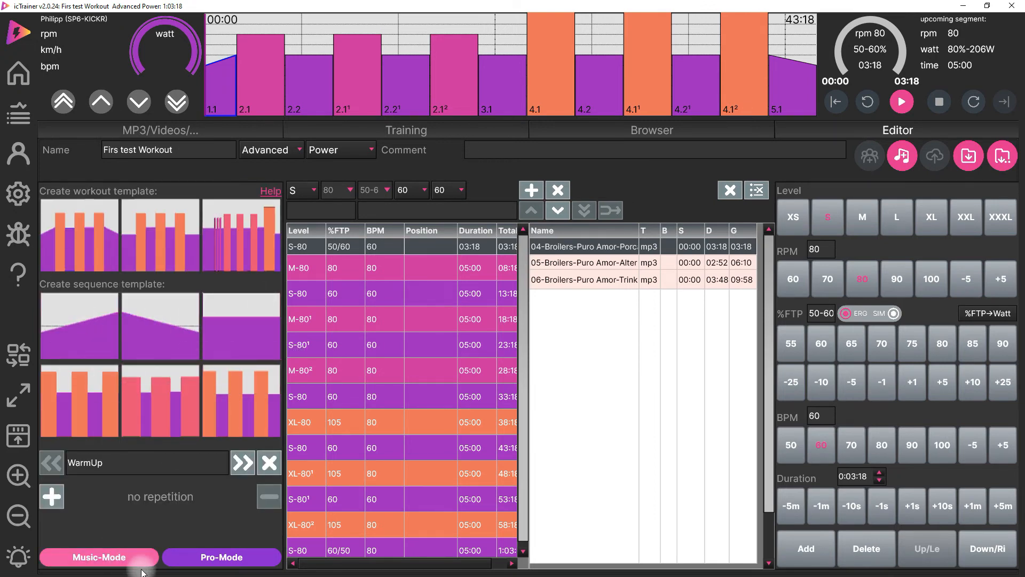
left_click(102, 558)
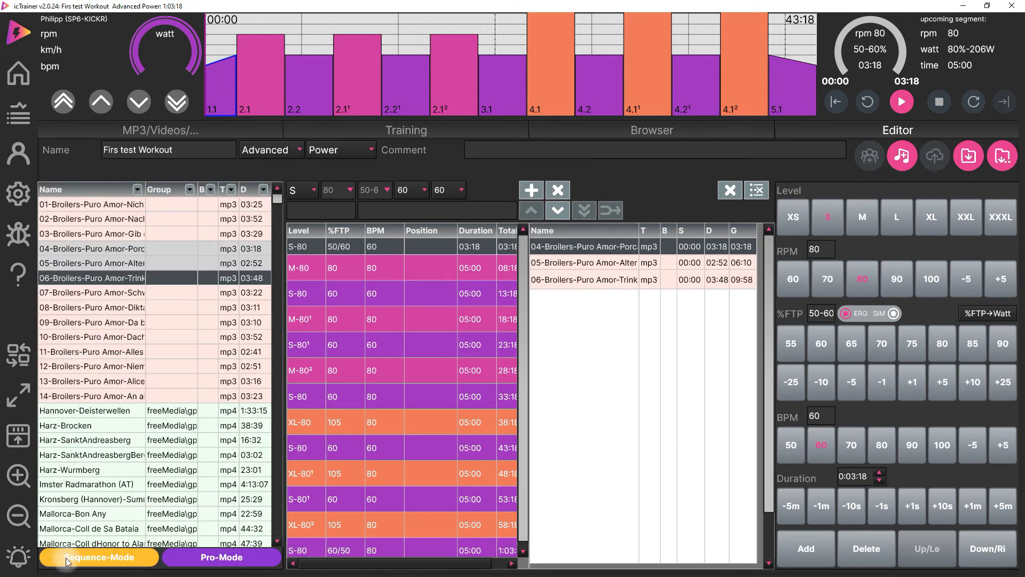
left_click(208, 556)
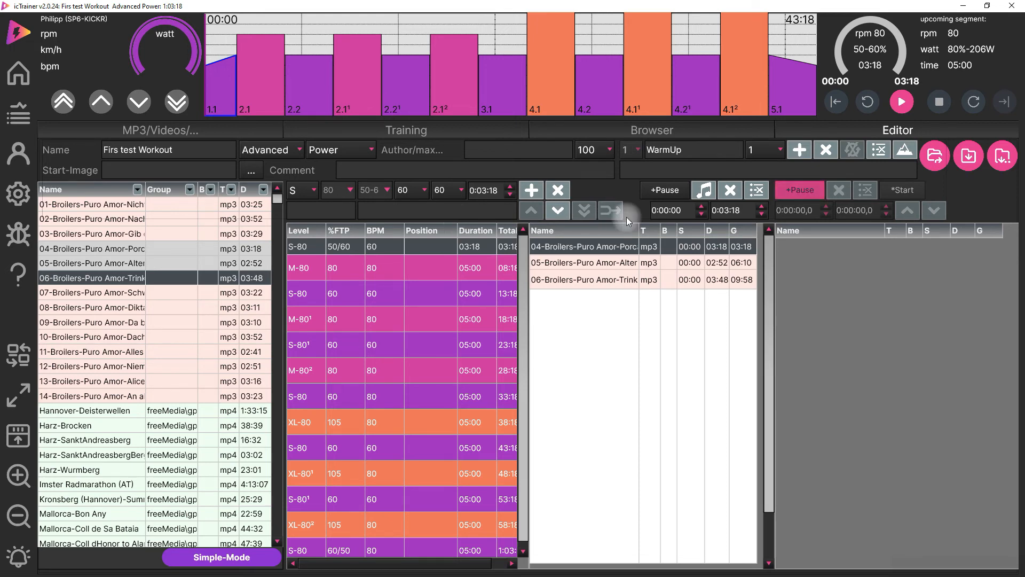
left_click(199, 556)
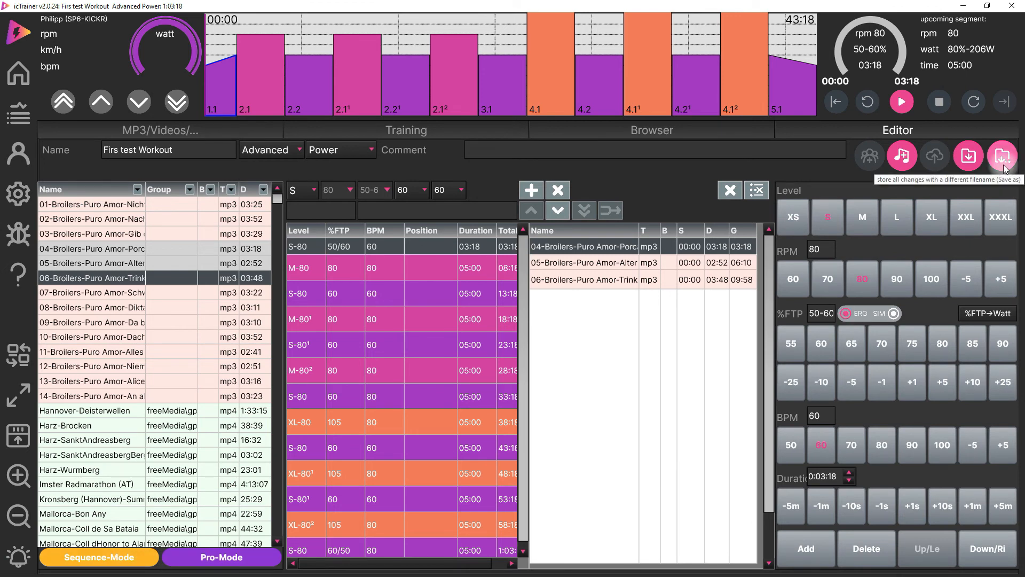
- Save the workout changes and display the list of self-created workouts from the start page
left_click(970, 159)
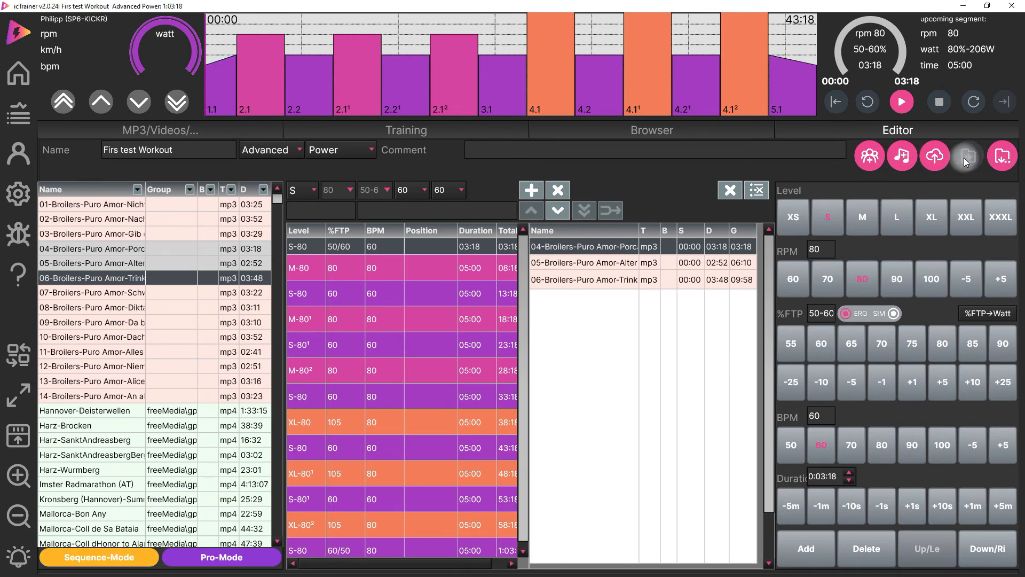
left_click(16, 78)
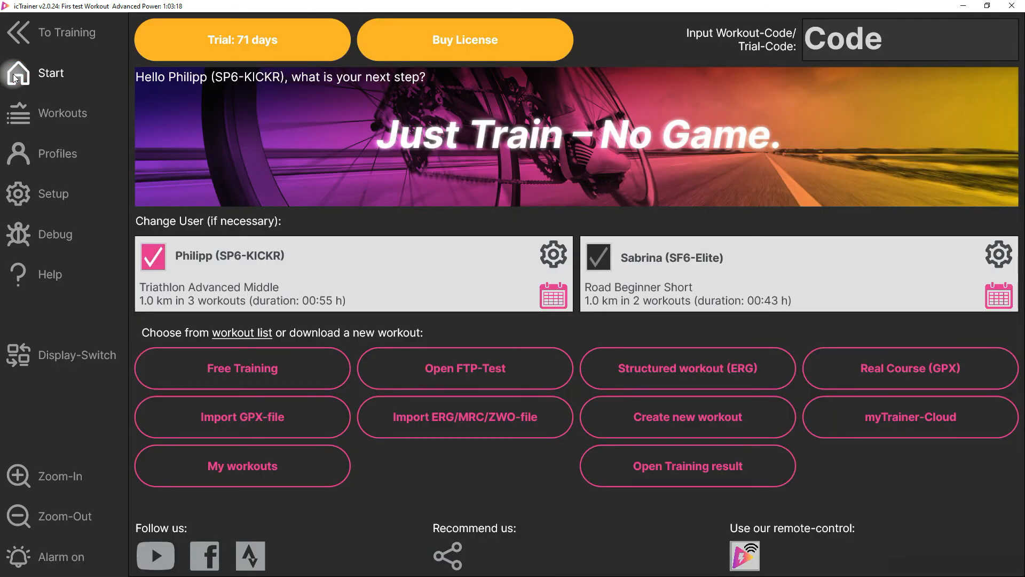
left_click(229, 473)
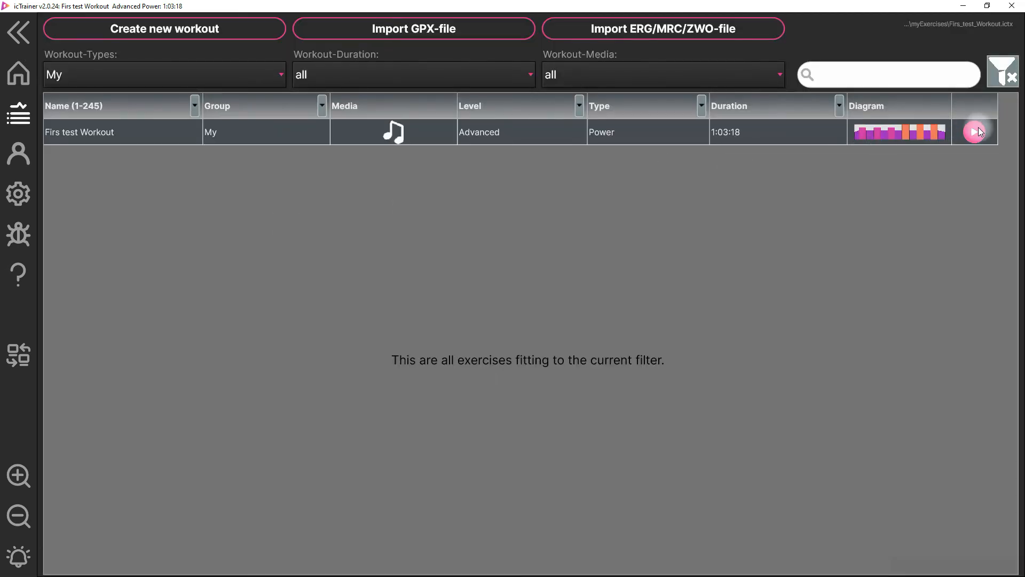
left_click(979, 132)
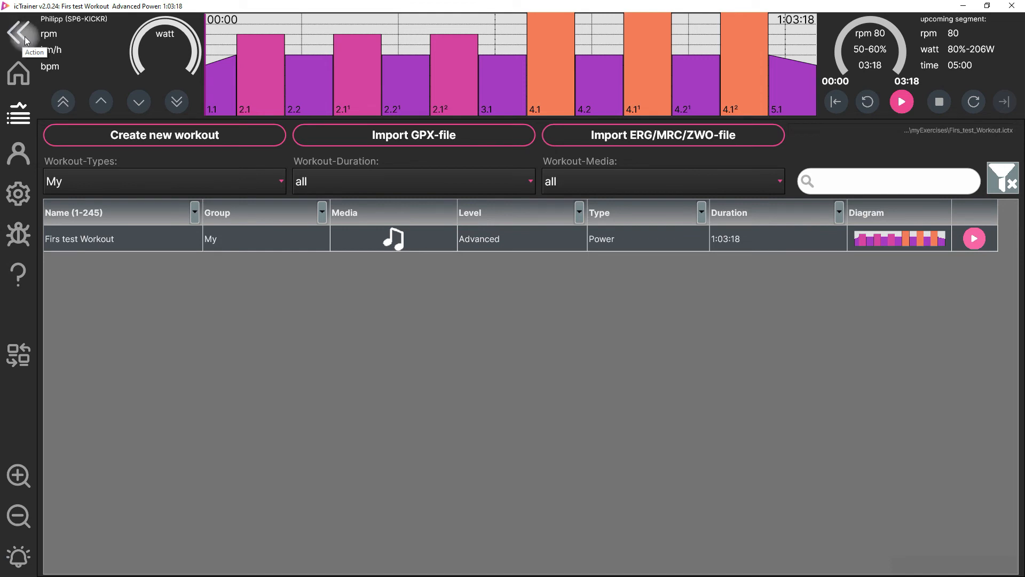
- Reopen the workout in the editor and correct its name to "First test Workout"
left_click(25, 39)
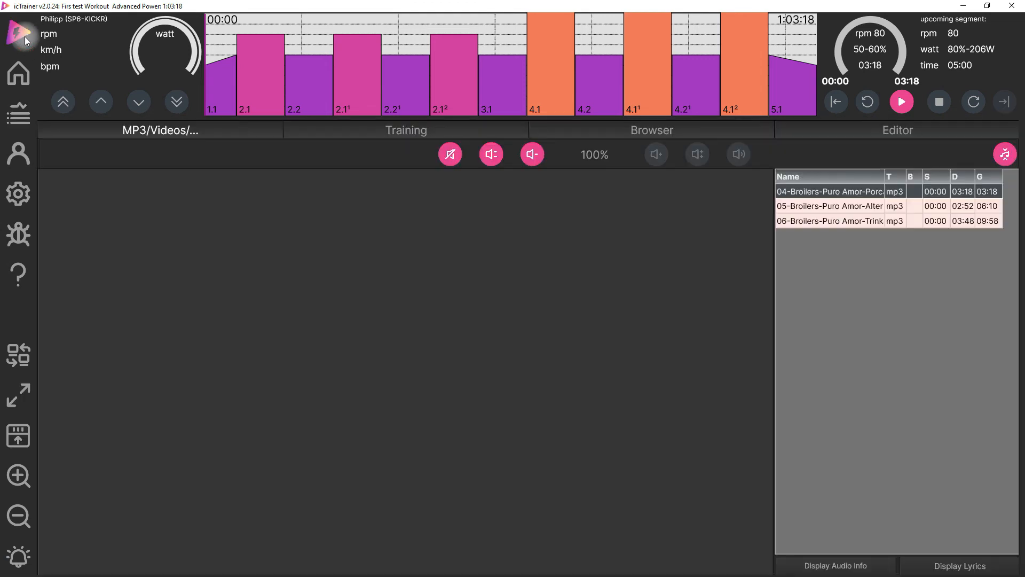
left_click(900, 132)
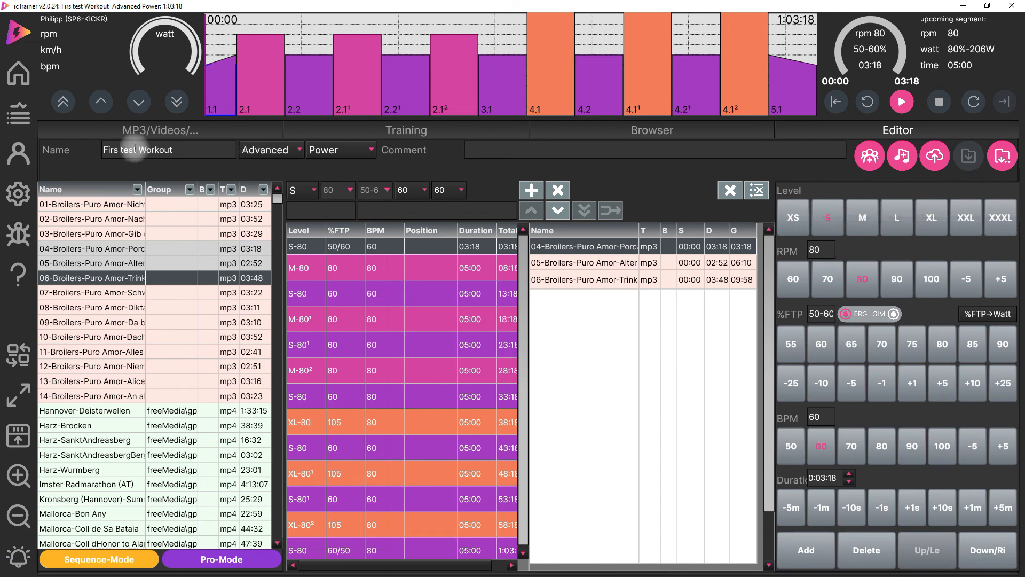
left_click(117, 150)
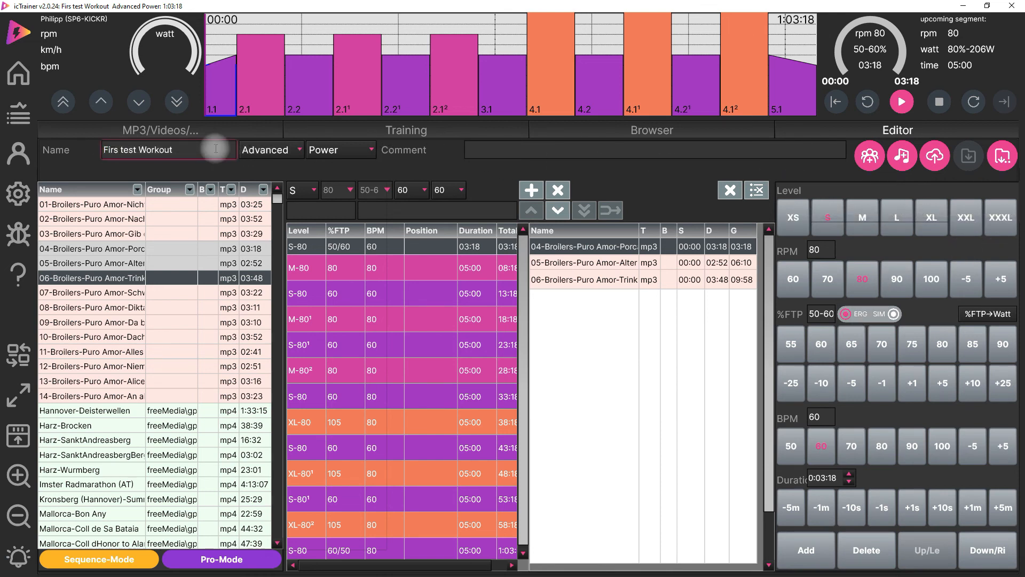
type("t")
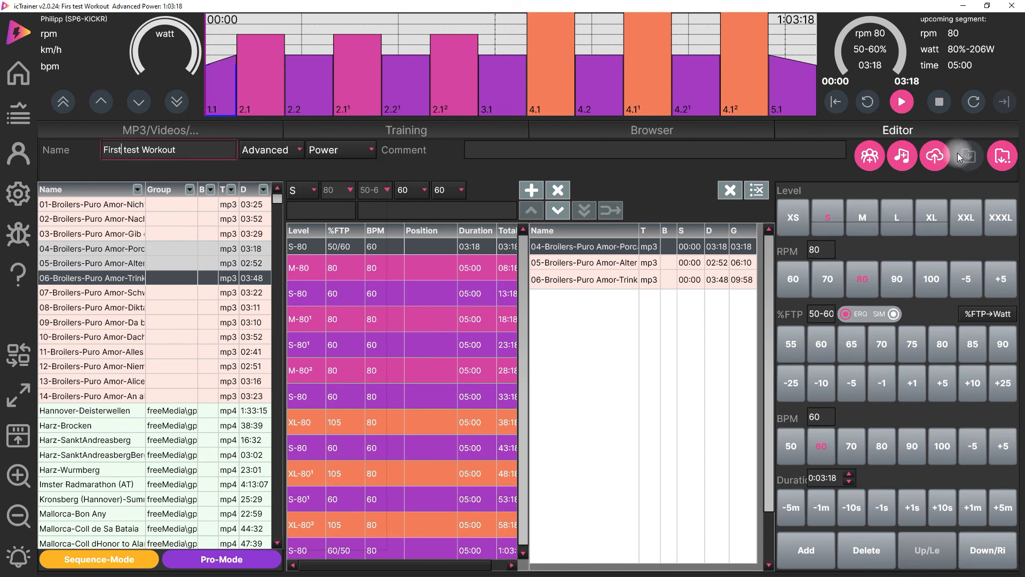
key("Tab")
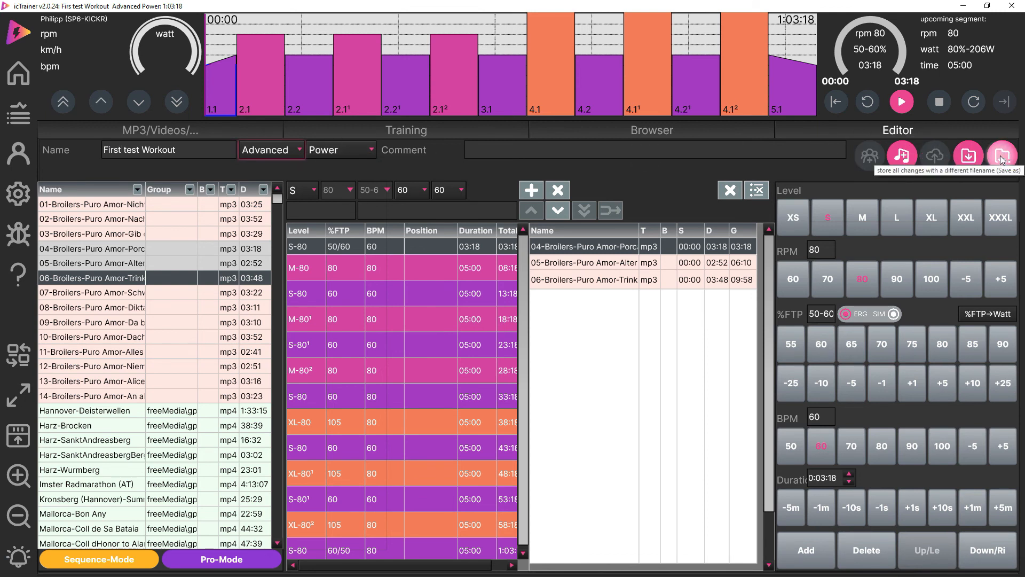